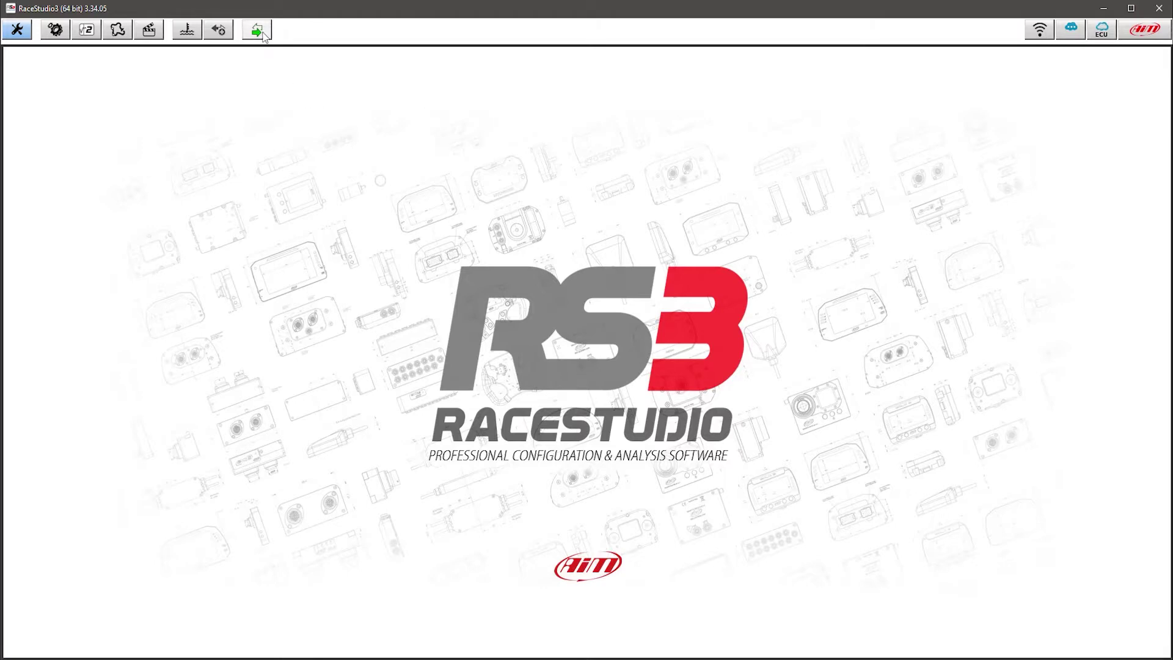
- Go to the Utilities page listing the connected logger device
click(262, 33)
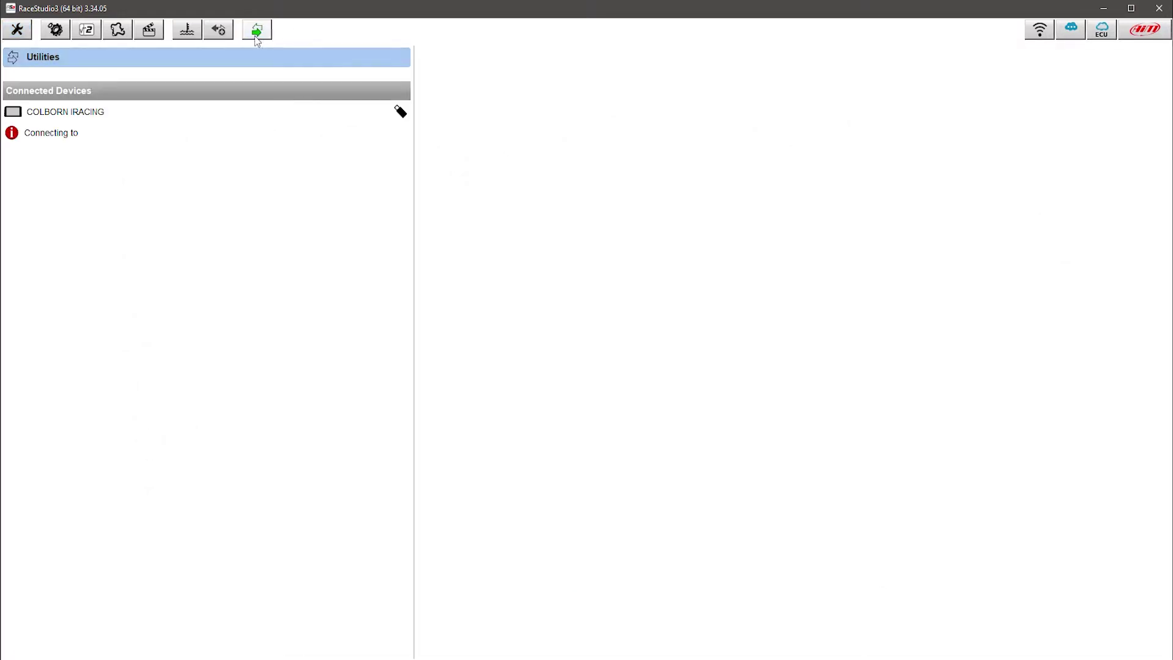
- Select the connected dash logger, check its Properties, then browse its Live Measures channels
click(78, 116)
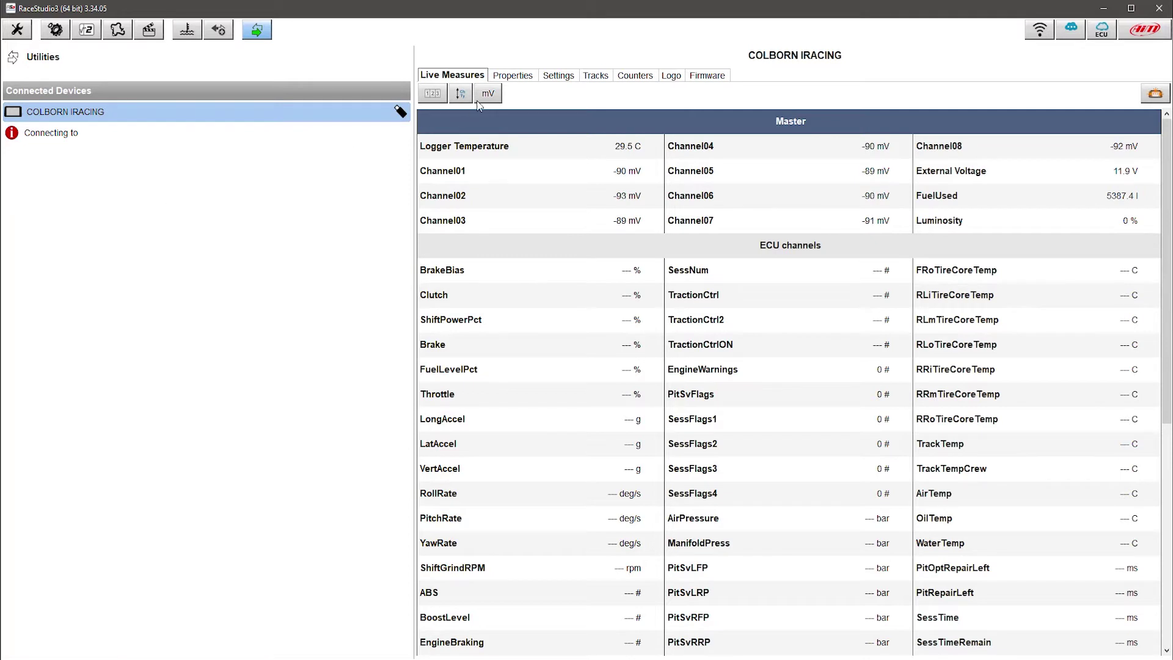
click(512, 76)
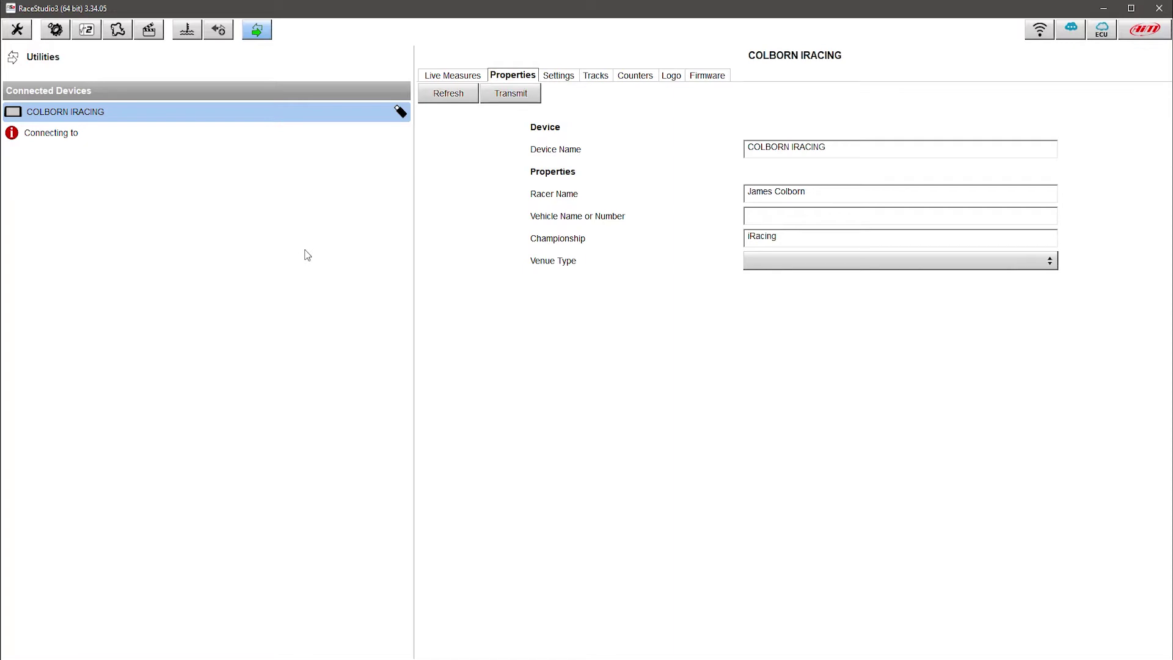
click(462, 77)
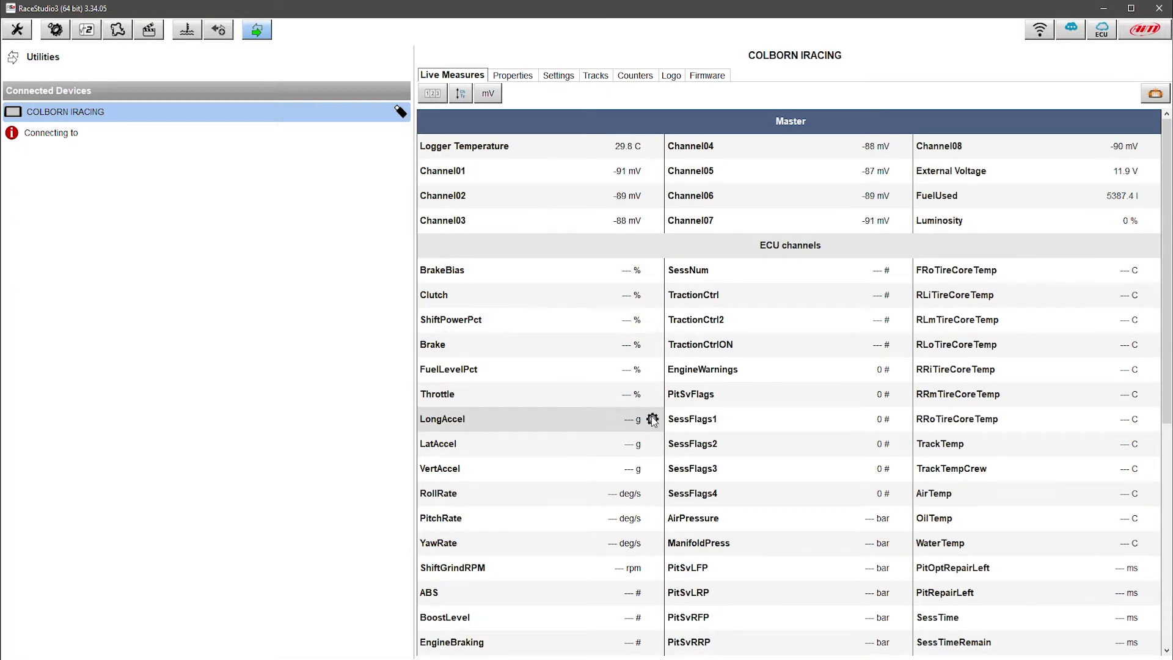
scroll(666, 418, down, 3)
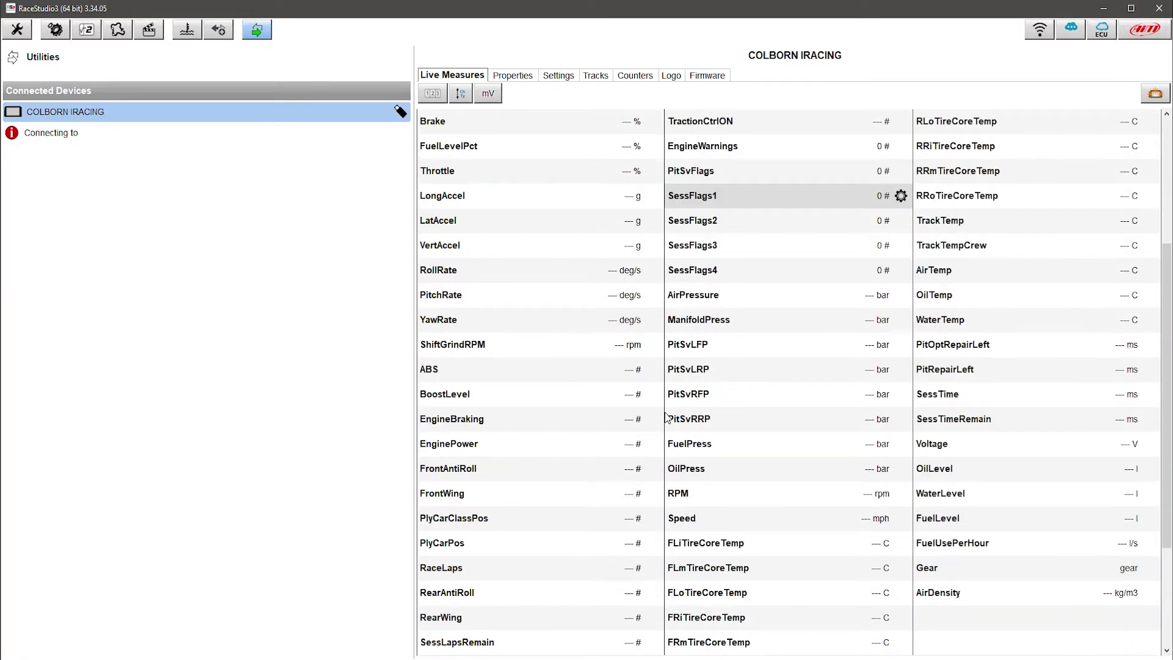
scroll(666, 417, up, 2)
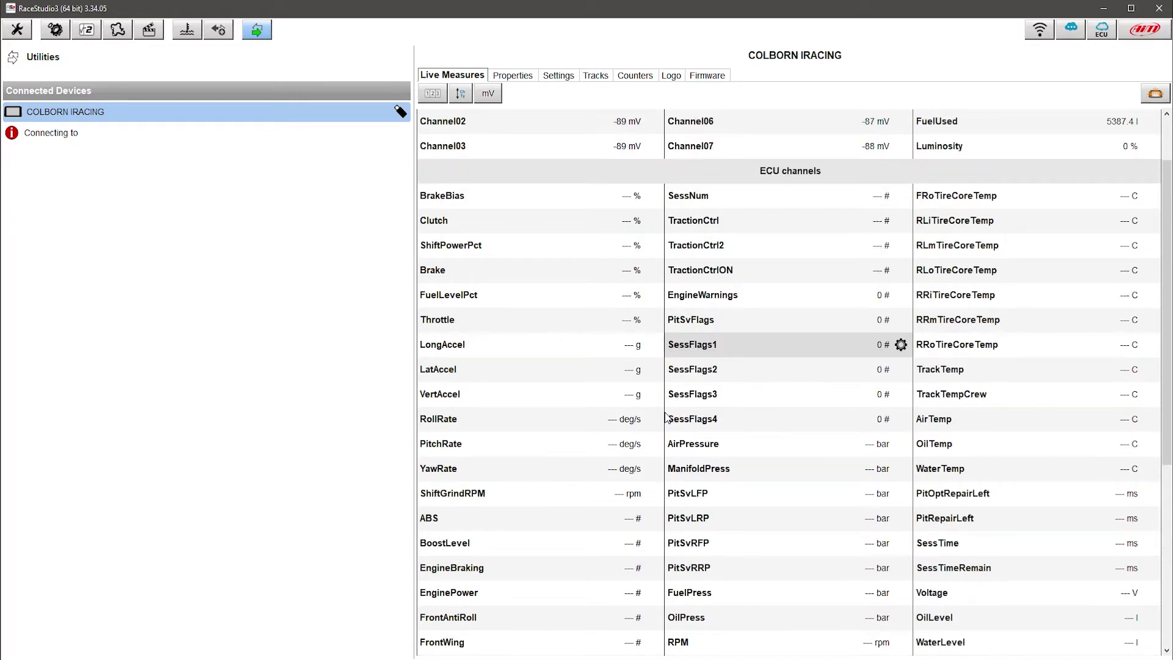
scroll(622, 195, up, 1)
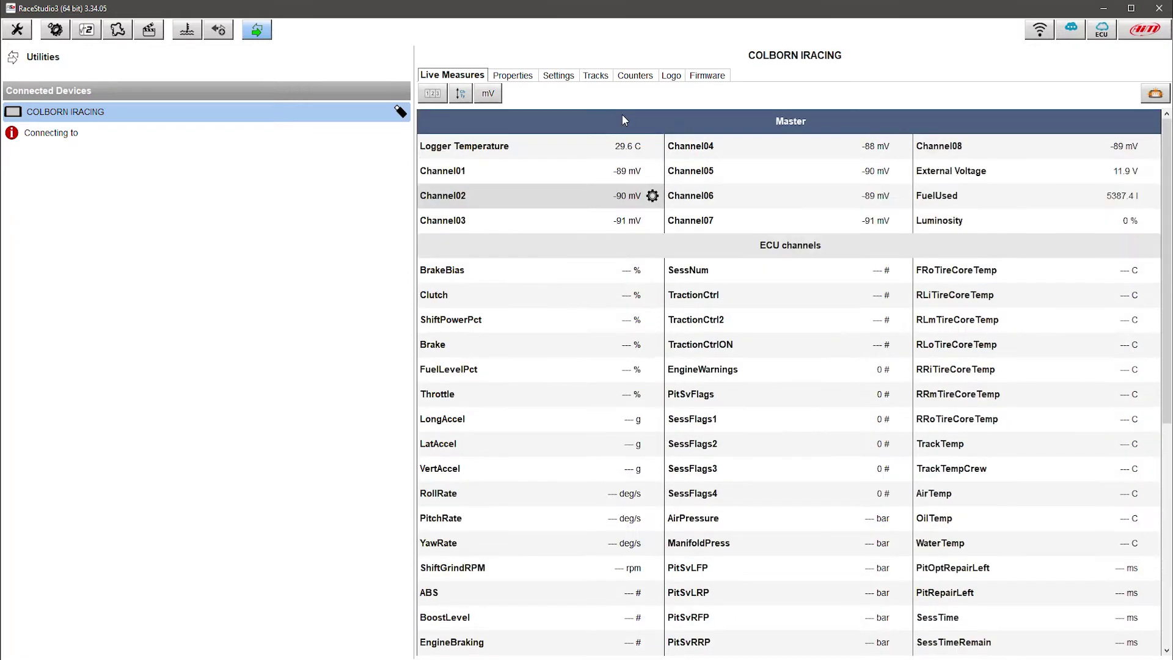
- Show the Device Configurations list with the saved MXP Strada iRacing configurations
click(55, 31)
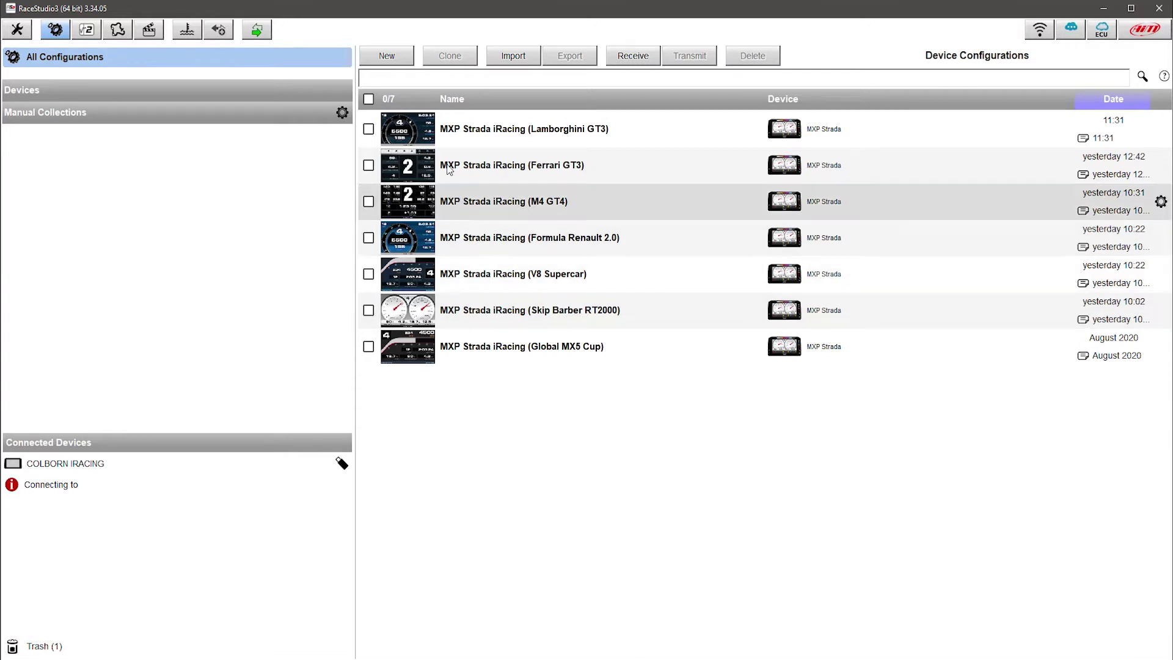
- Create a new MXP Strada device configuration named 'MXP Strada iRacing (Corvette GTE)'
click(390, 57)
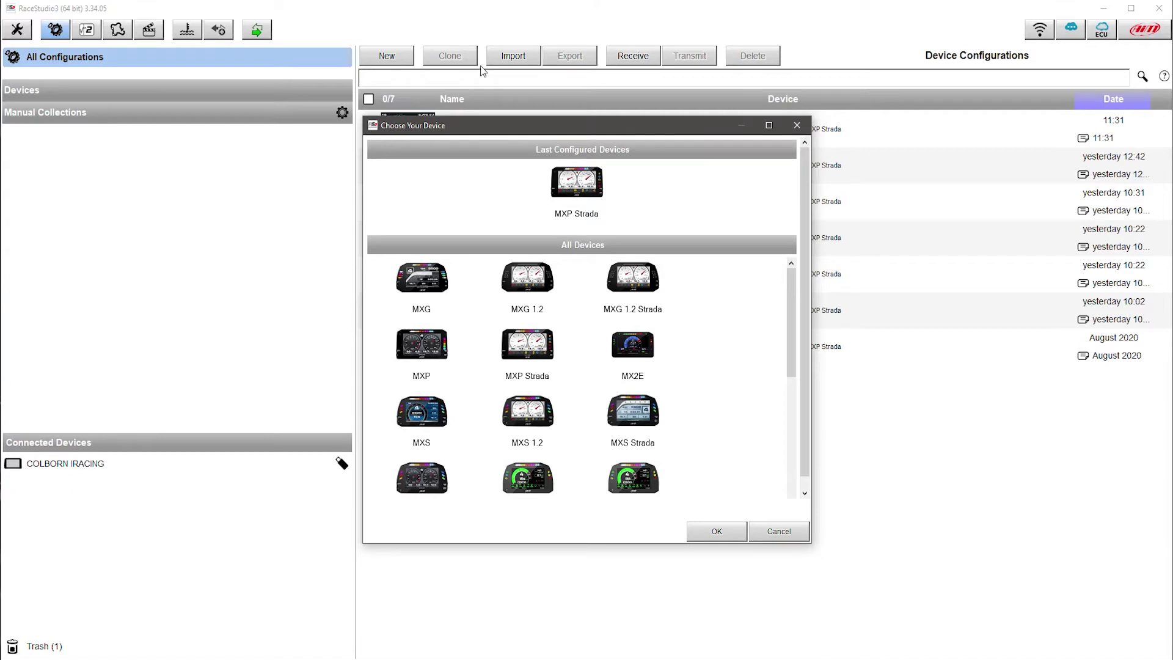
click(582, 183)
click(715, 533)
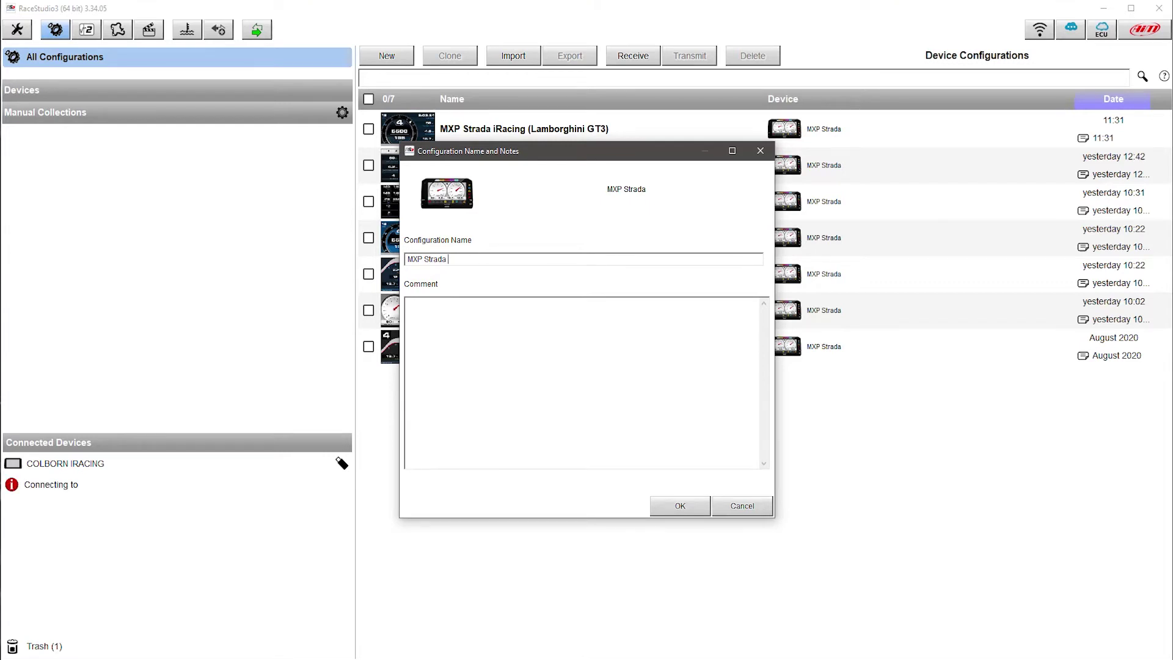
text(iRacing)
text((Corvette GTE)
click(692, 509)
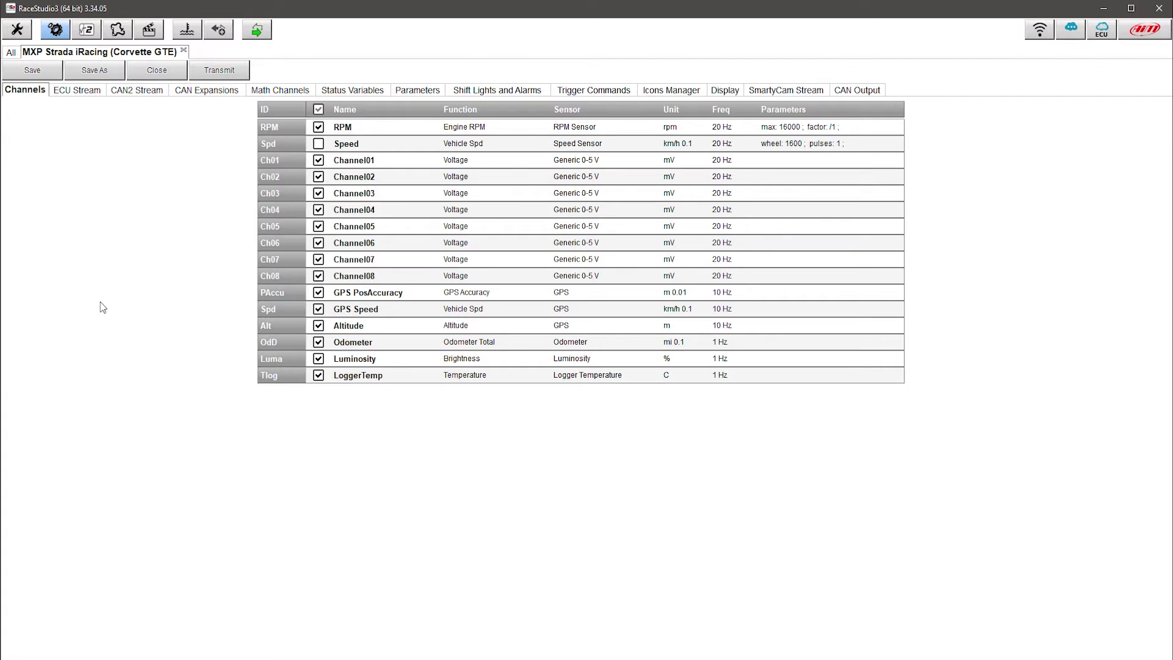
- Set the ECU Stream protocol to SIMULATORS – iRacing, loading all 73 channels
click(83, 90)
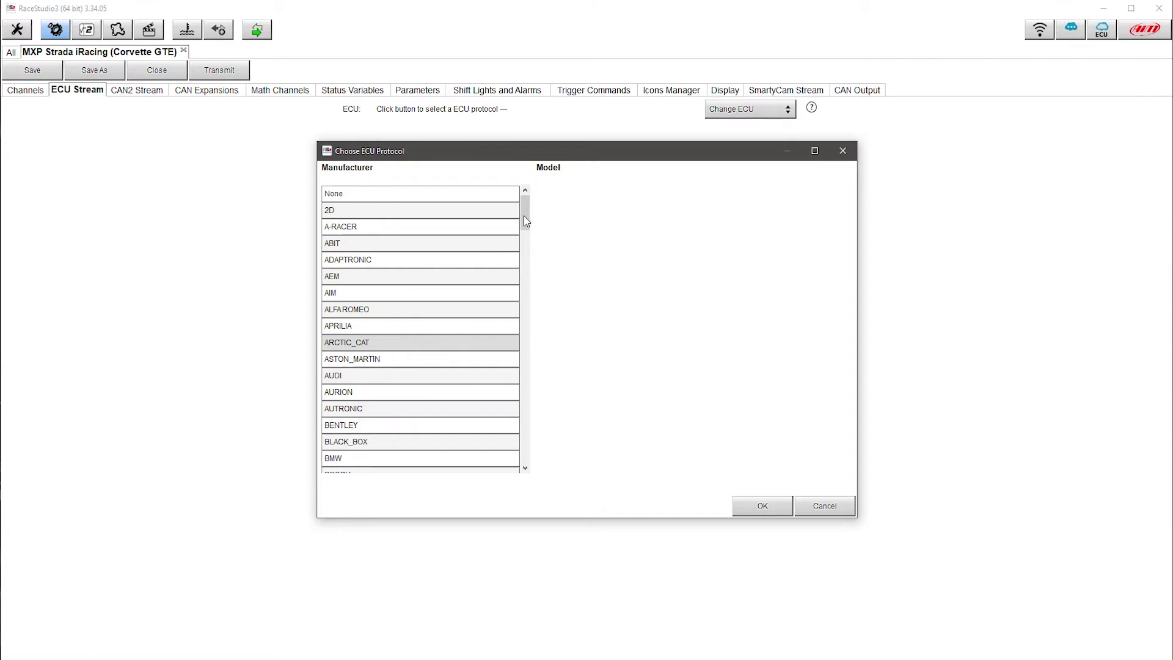
drag(527, 221, 531, 387)
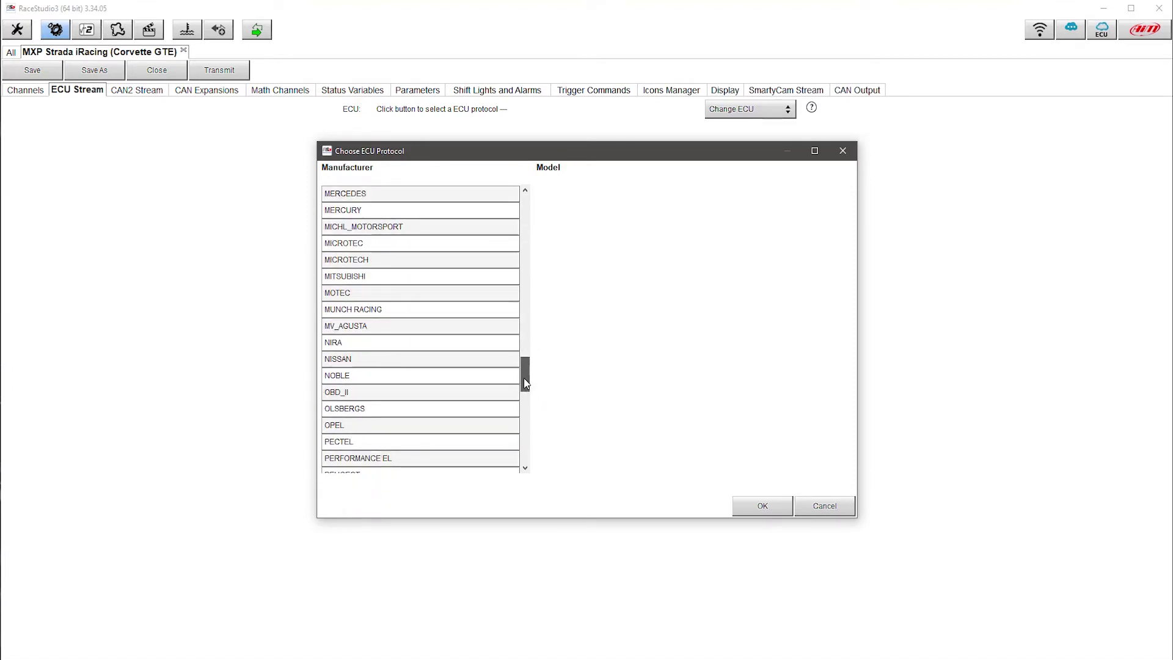
scroll(523, 379, up, 1)
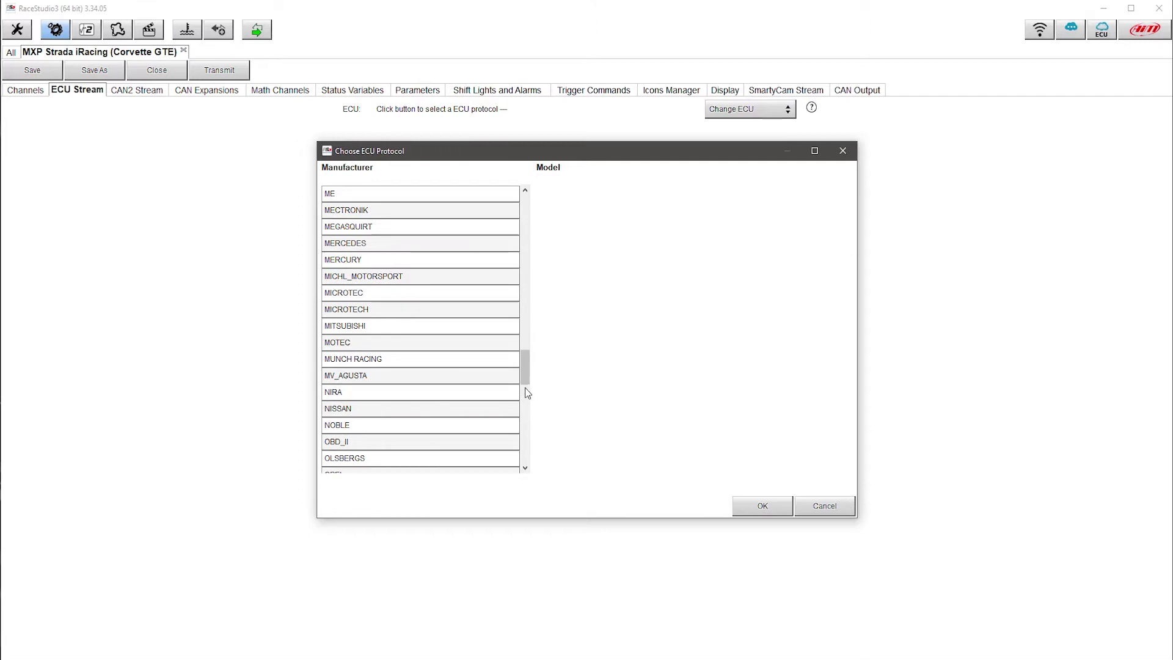
drag(526, 380, 528, 418)
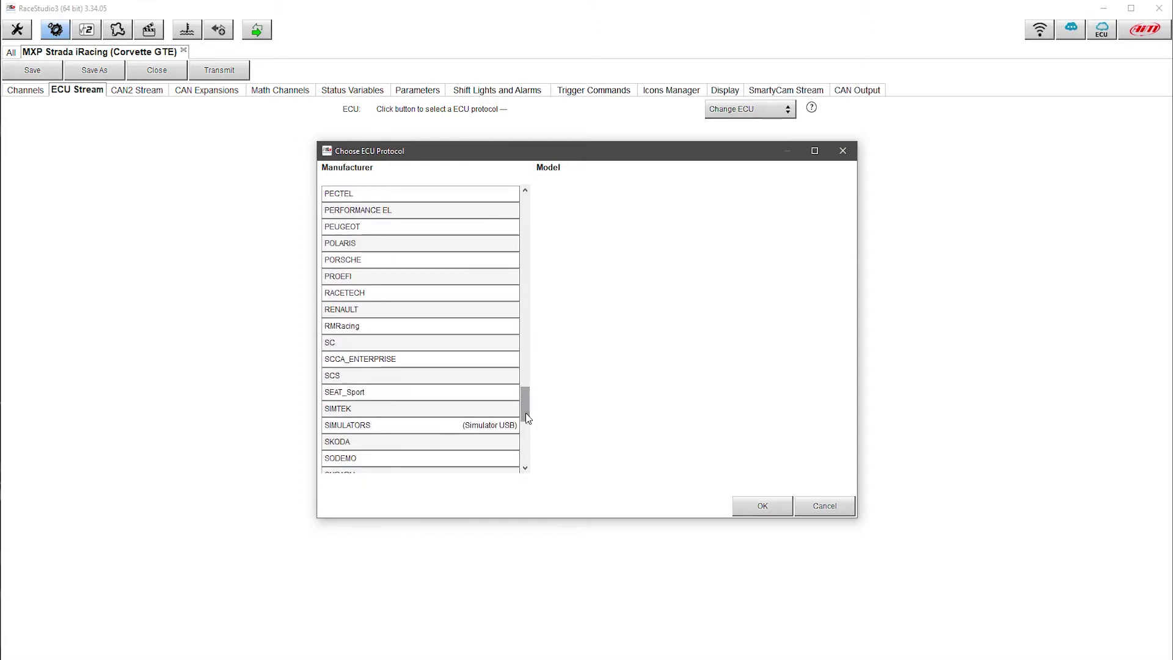
click(483, 426)
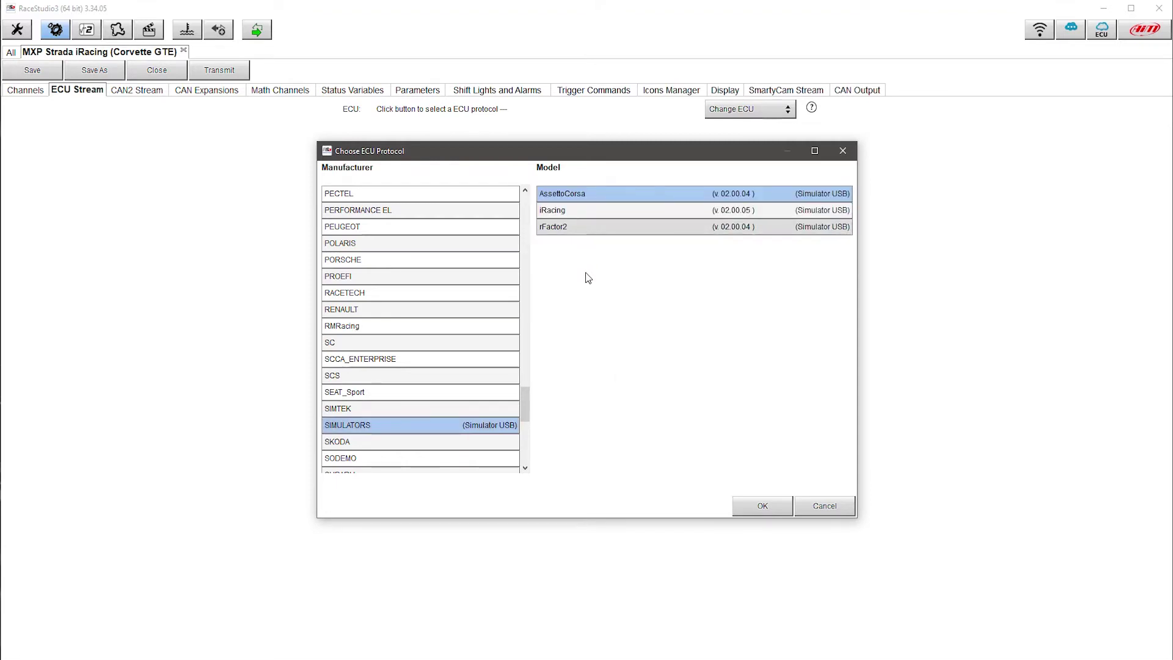
click(599, 209)
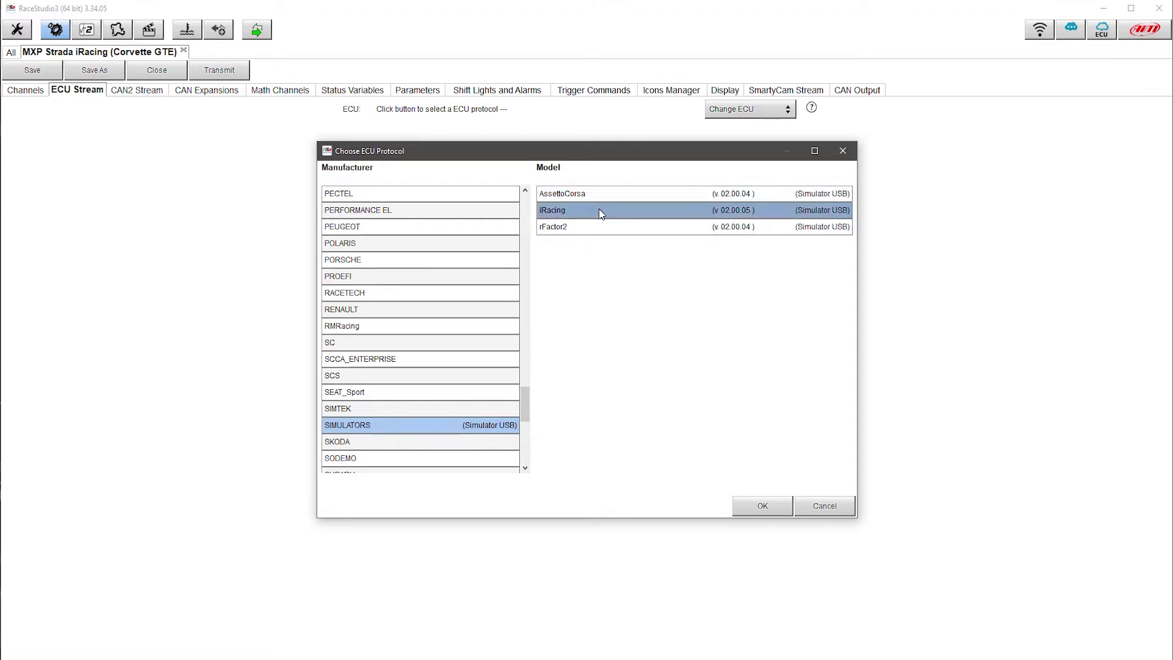
click(764, 511)
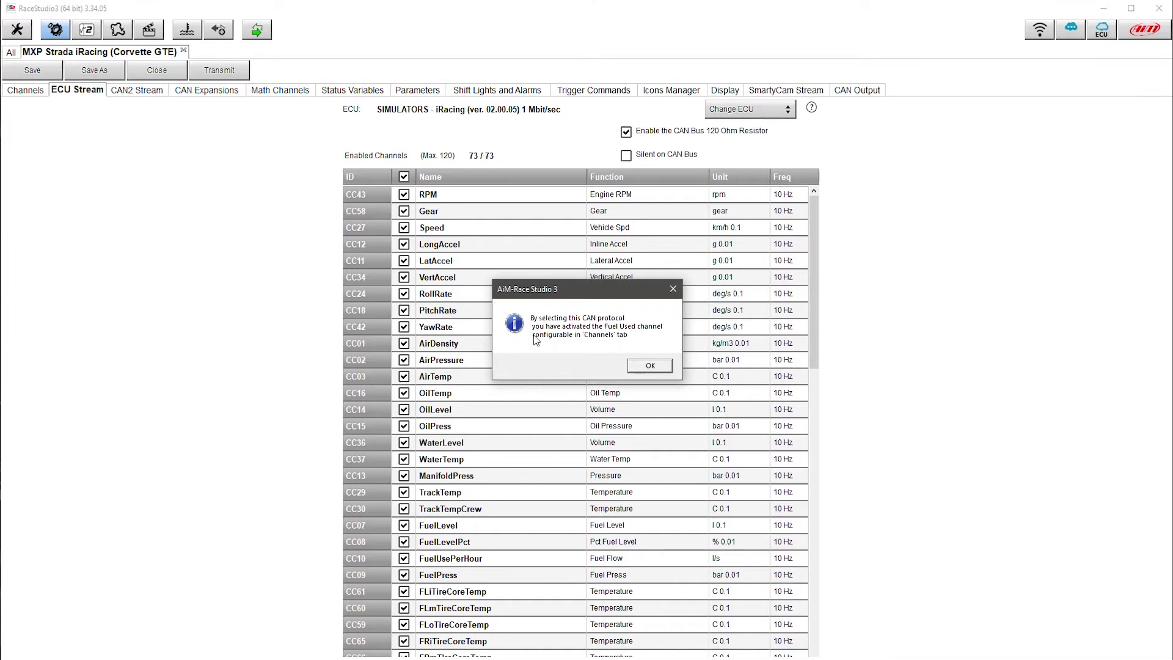
click(639, 368)
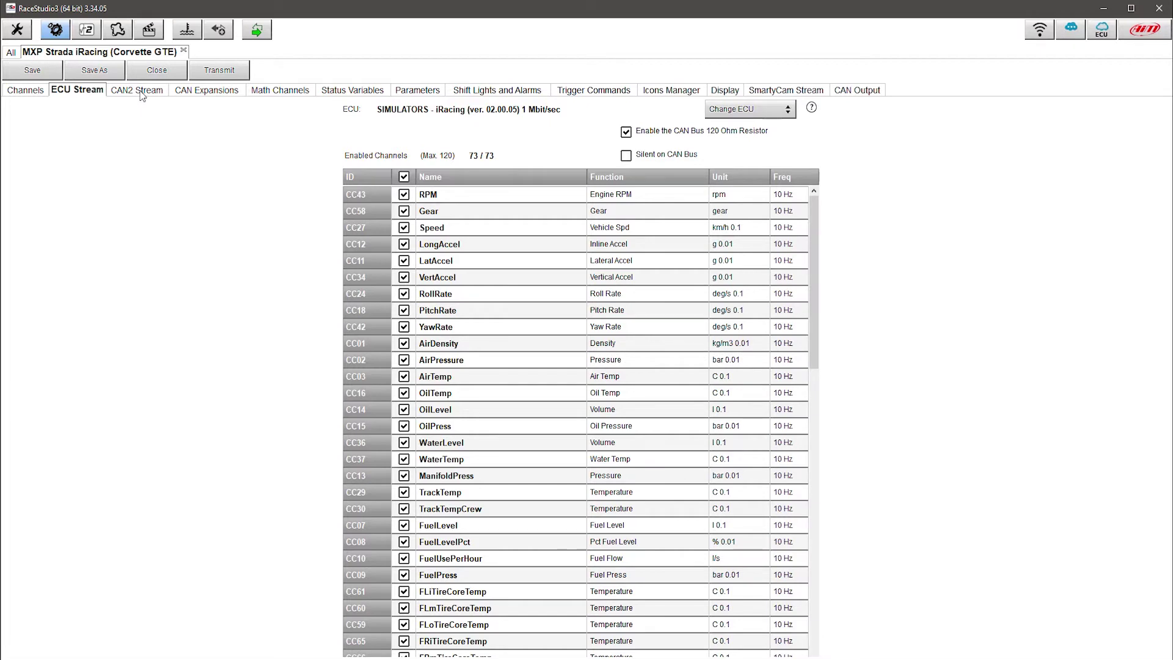
- Bring up the Select an Expansion dialog from the CAN Expansions tab
click(212, 96)
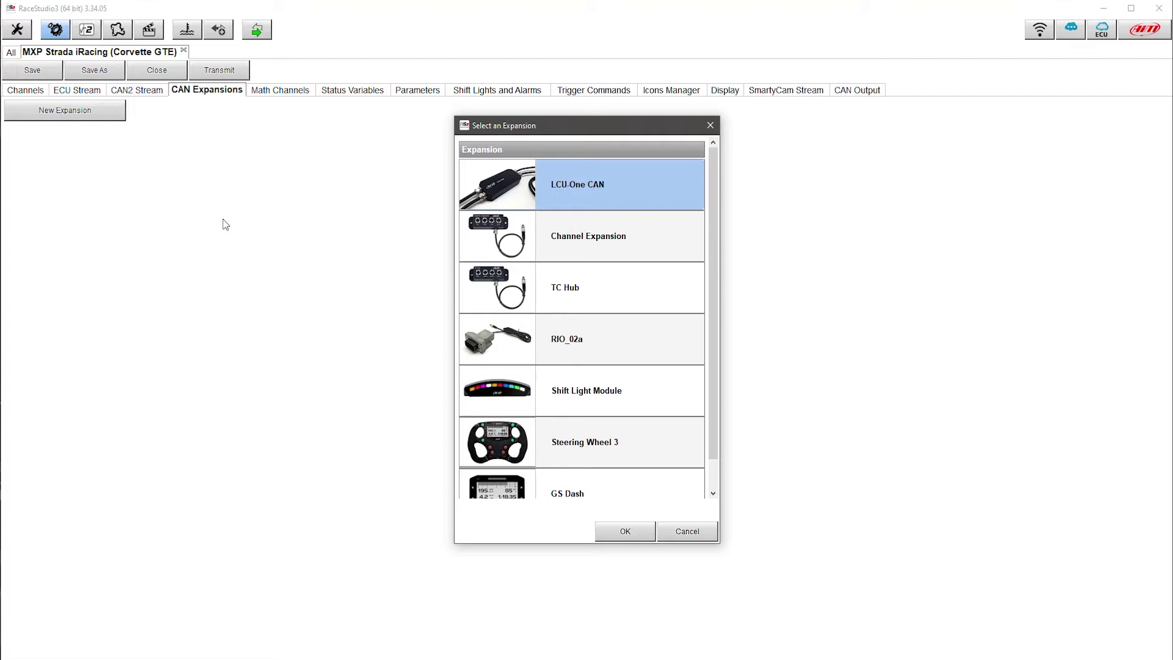
- Add a Shift Light Module expansion and set its LEDs to 'Use for predictive time'
click(596, 393)
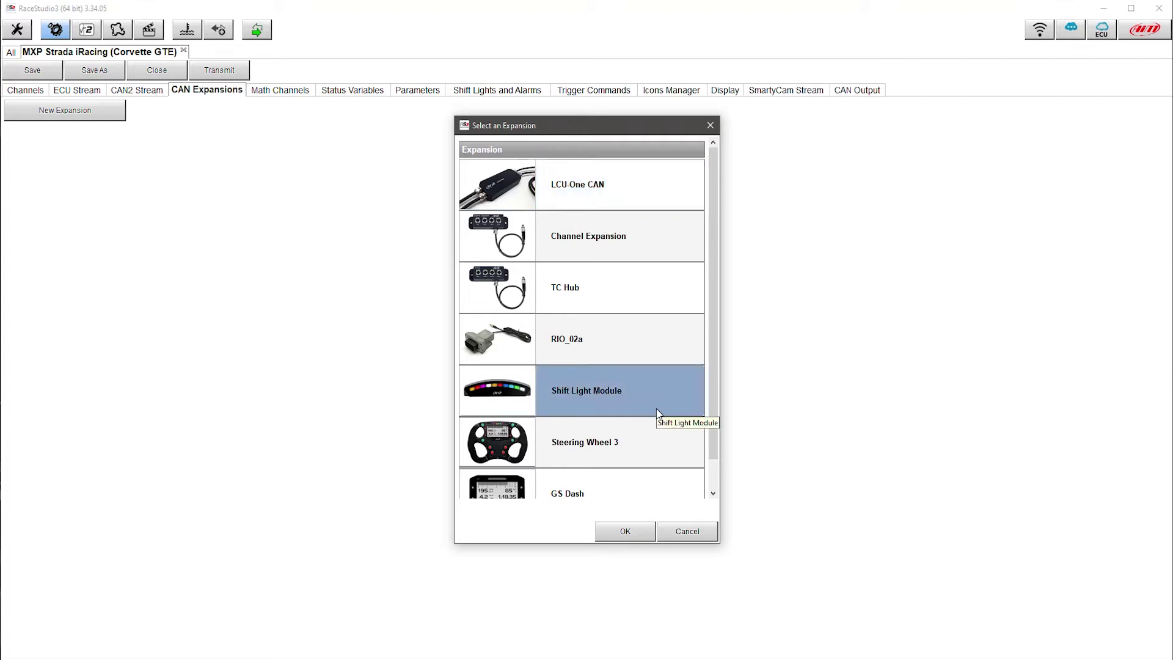
click(625, 532)
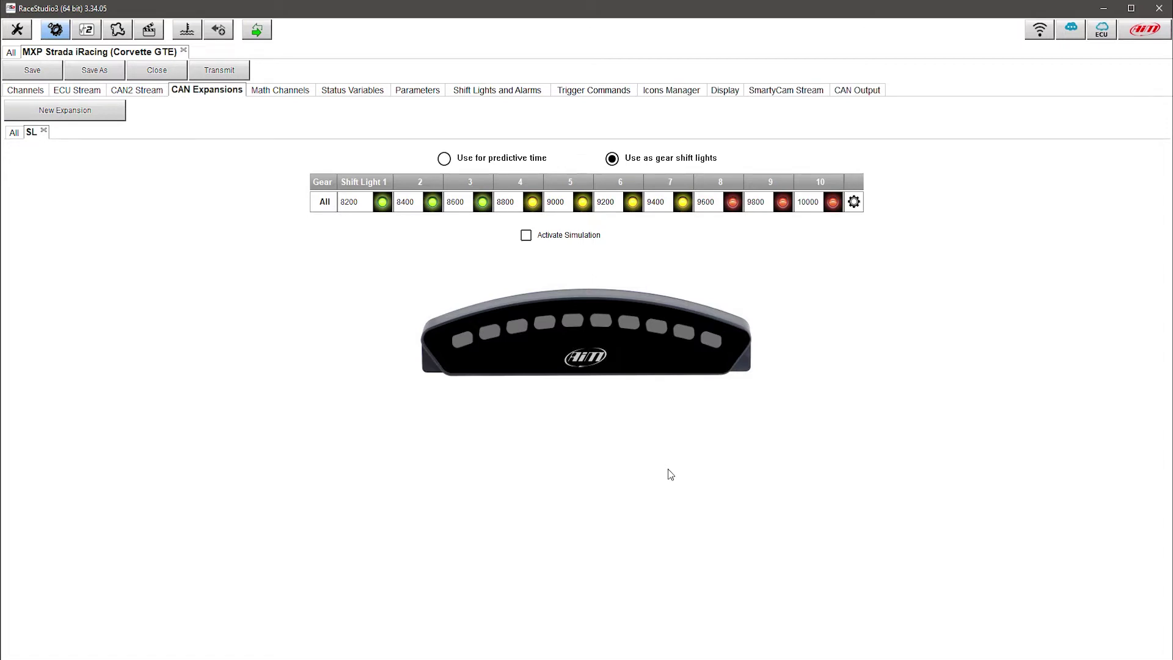
click(444, 158)
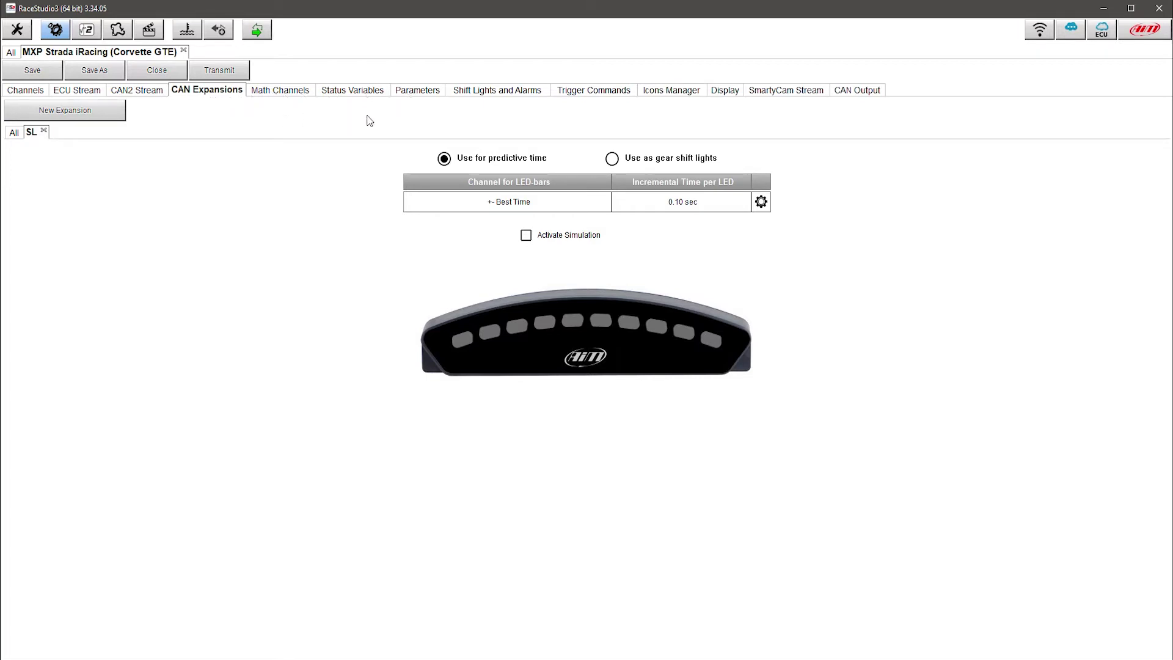
- Go to the Shift Lights and Alarms tab, which prompts a new alarm
click(502, 92)
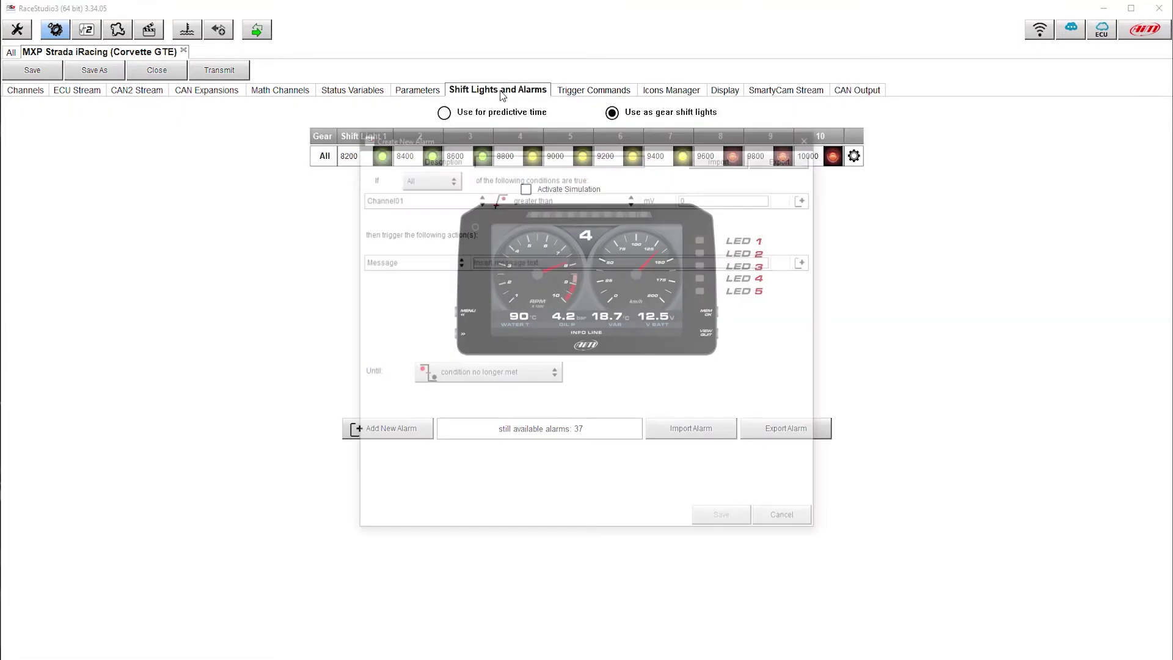
- Cancel the new alarm and show Shift Lights Options for the 8200–10000 RPM thresholds
click(794, 521)
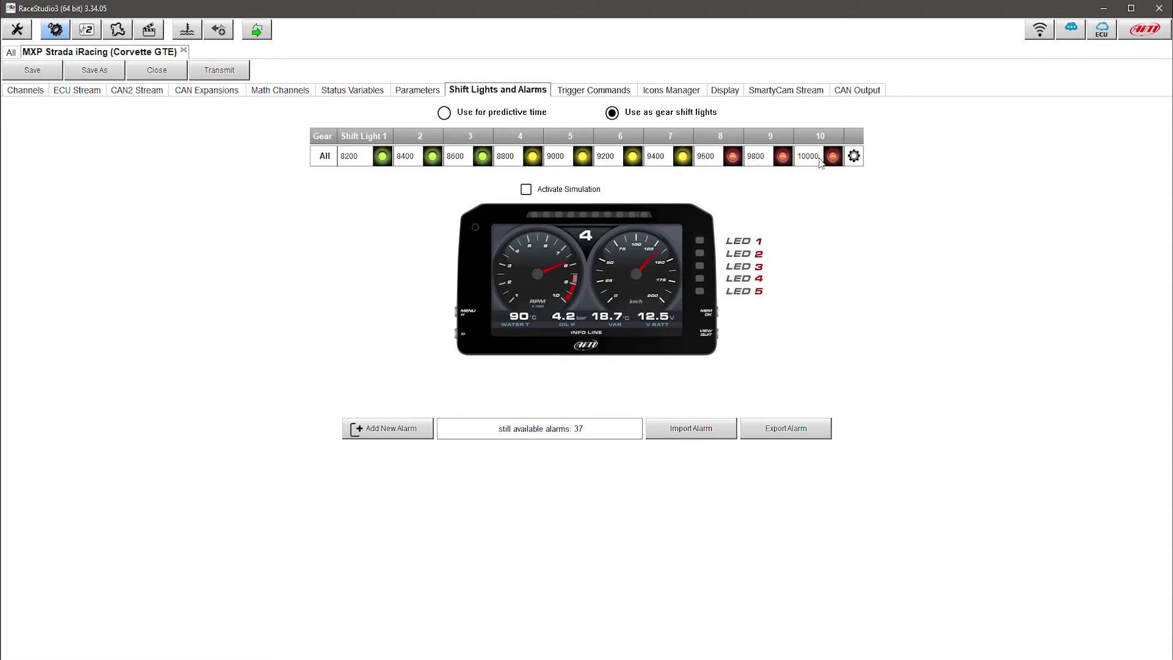
click(853, 157)
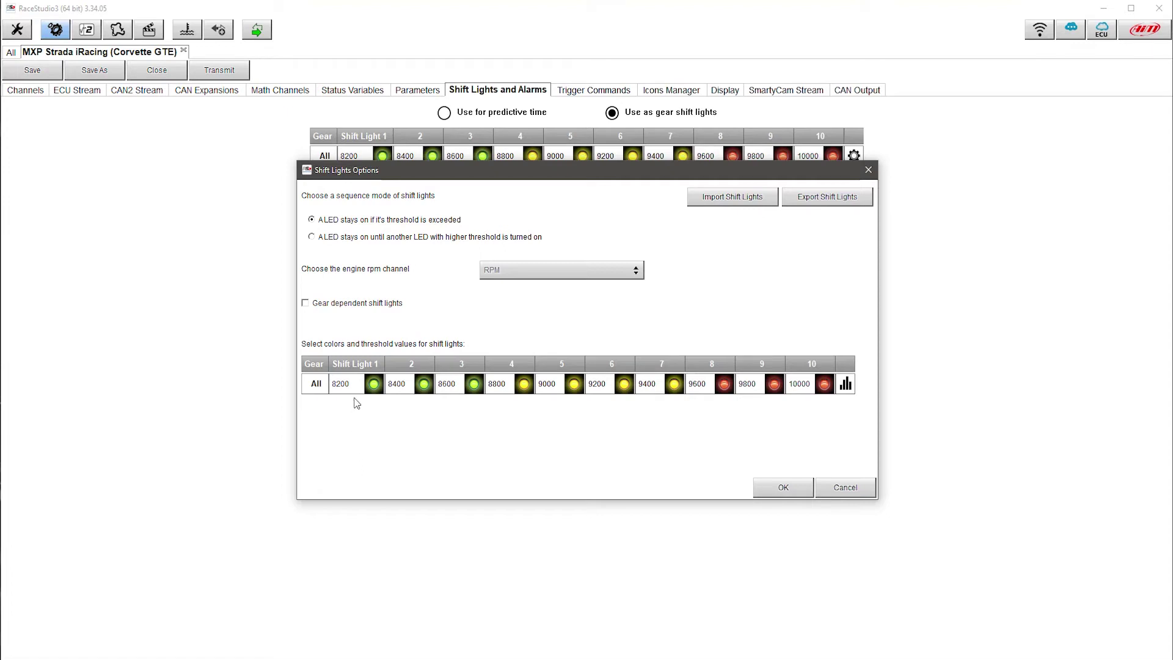
- Inspect the 9000 threshold, its LED colour list and the rpm curve settings, changing nothing
click(548, 385)
key(Return)
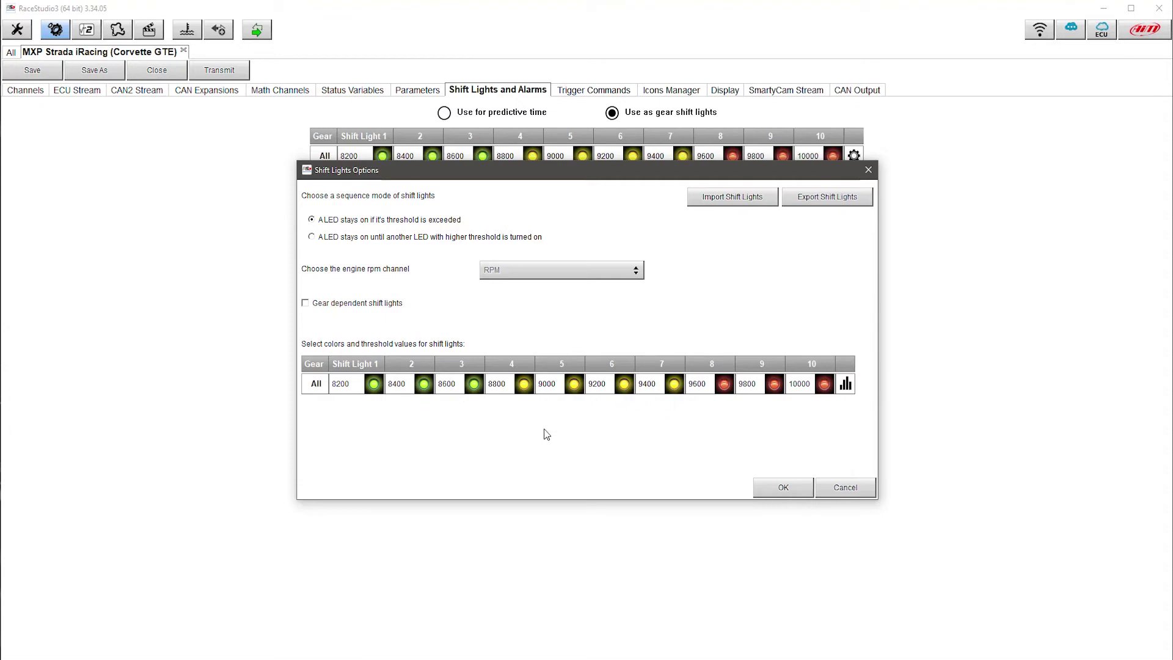
click(573, 385)
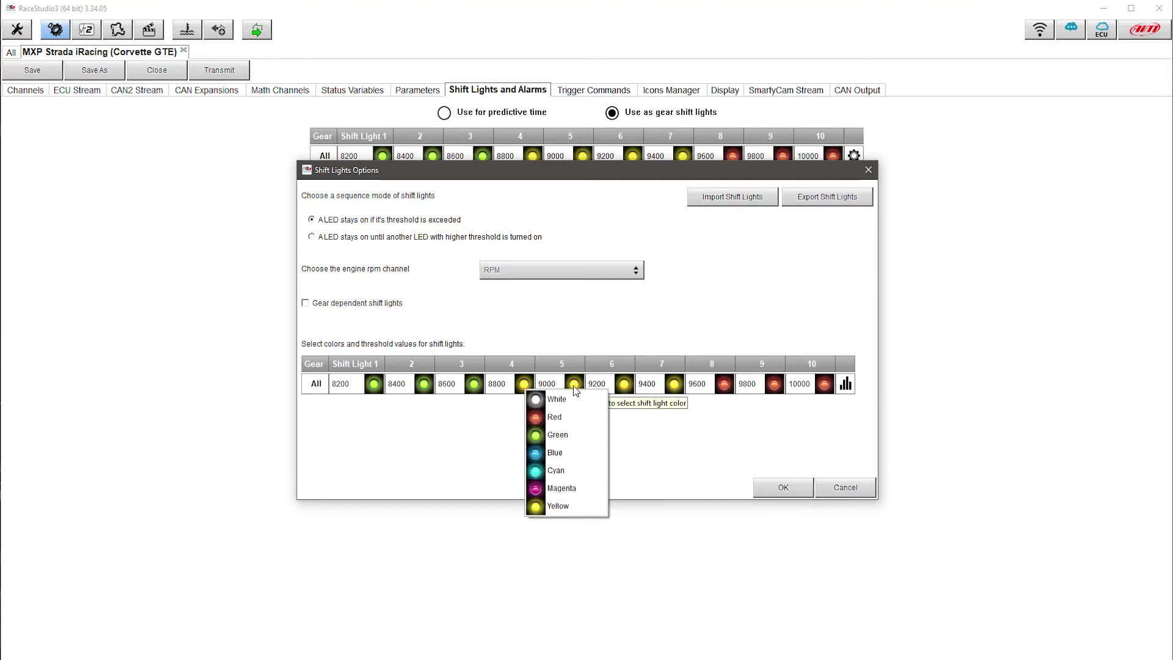
click(475, 434)
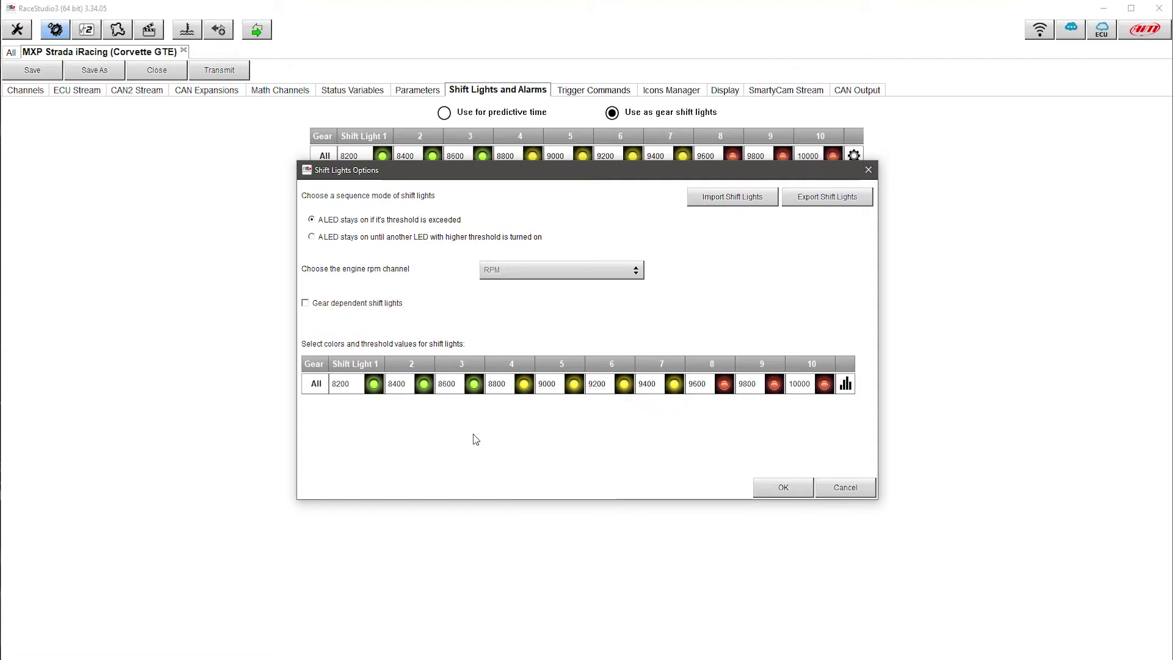
click(846, 385)
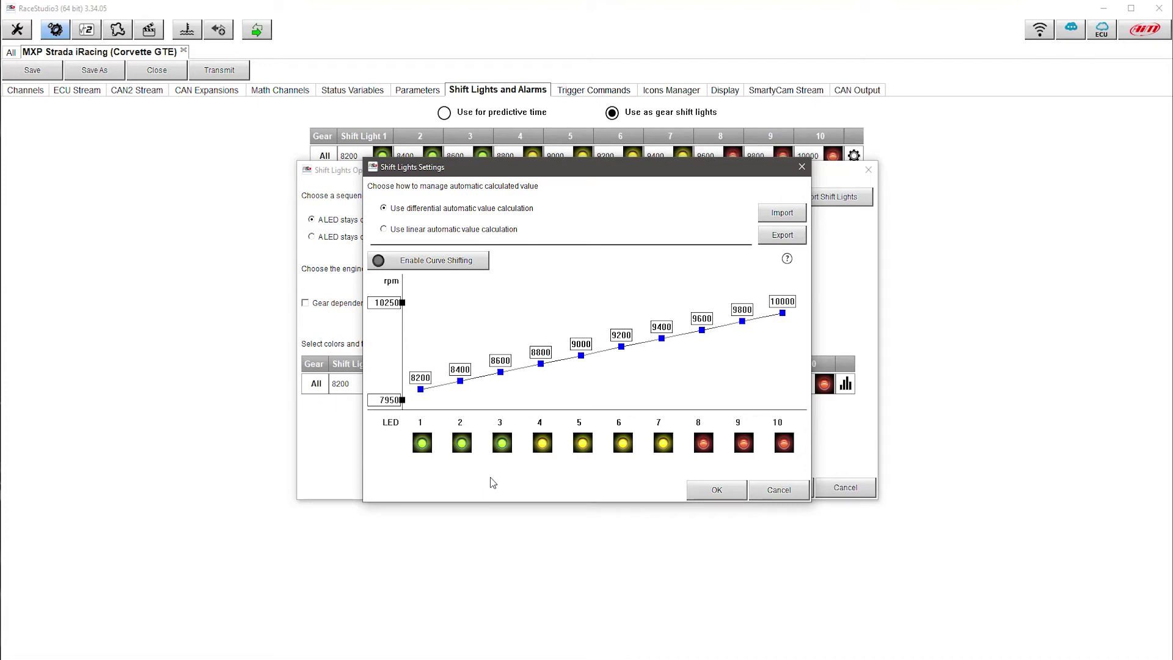
click(770, 492)
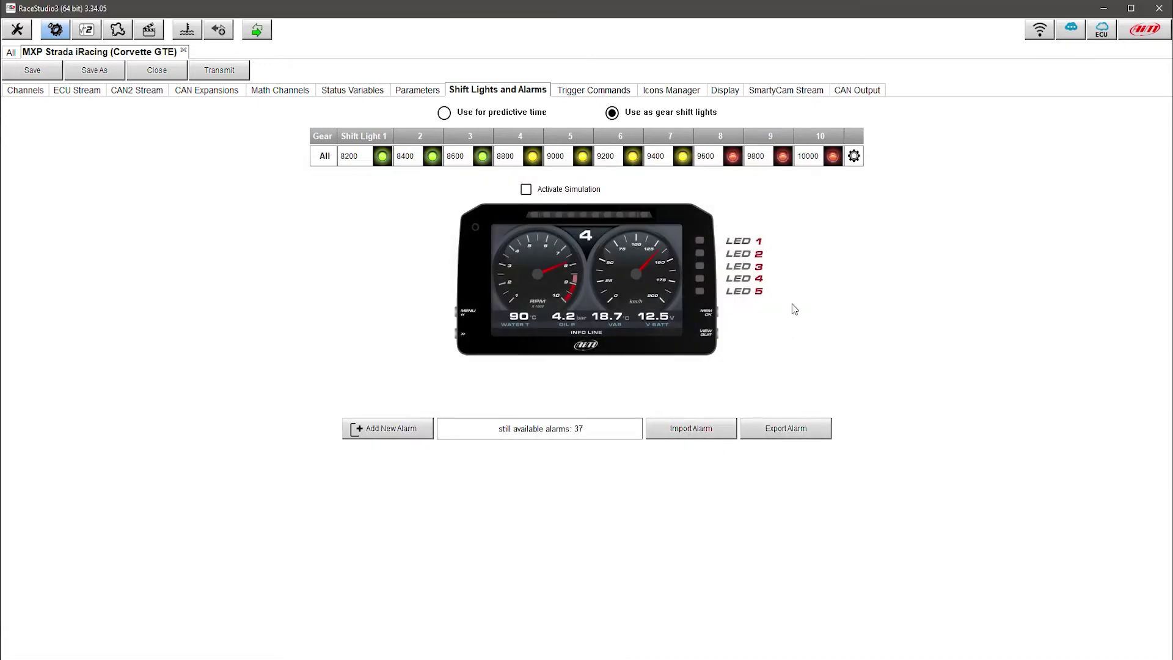
- Import the CHEVROLET_CORVETTE_LTE_LIGHTS preset so the ten LEDs climb from 6100 to 7100 rpm and back
click(853, 156)
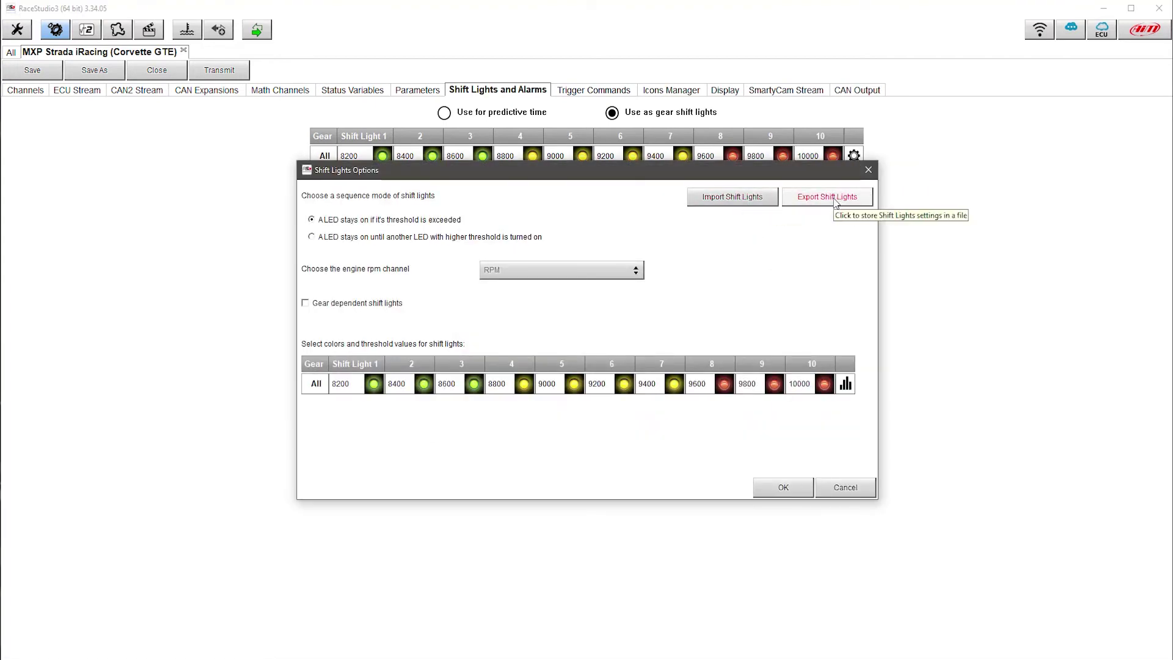
click(746, 201)
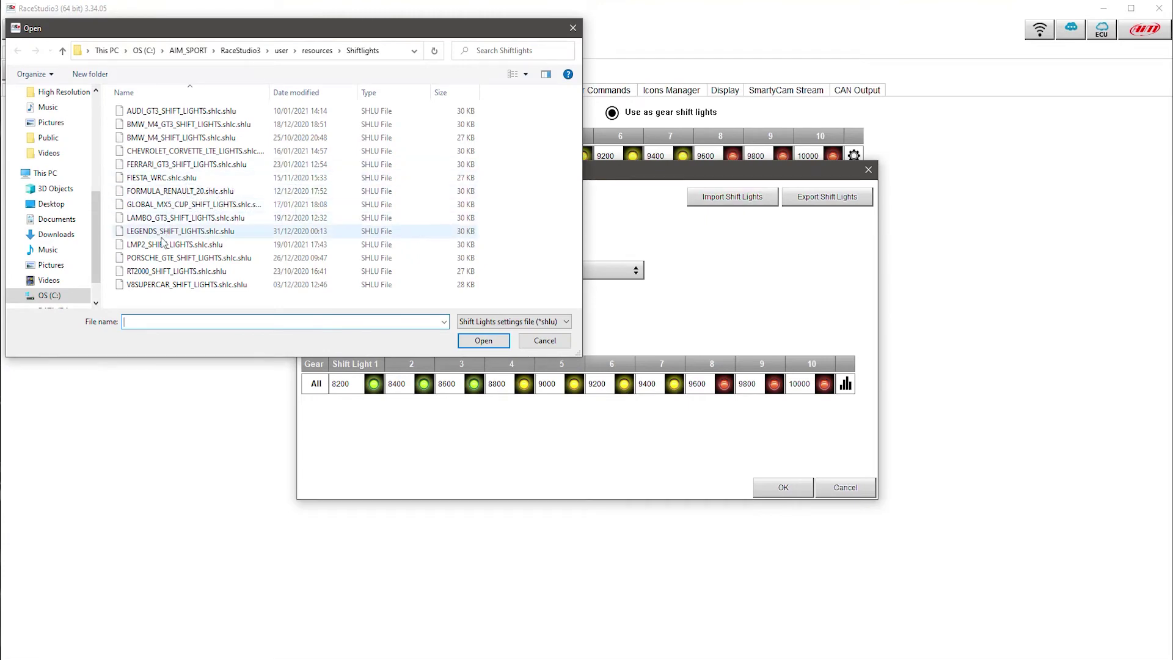
click(171, 151)
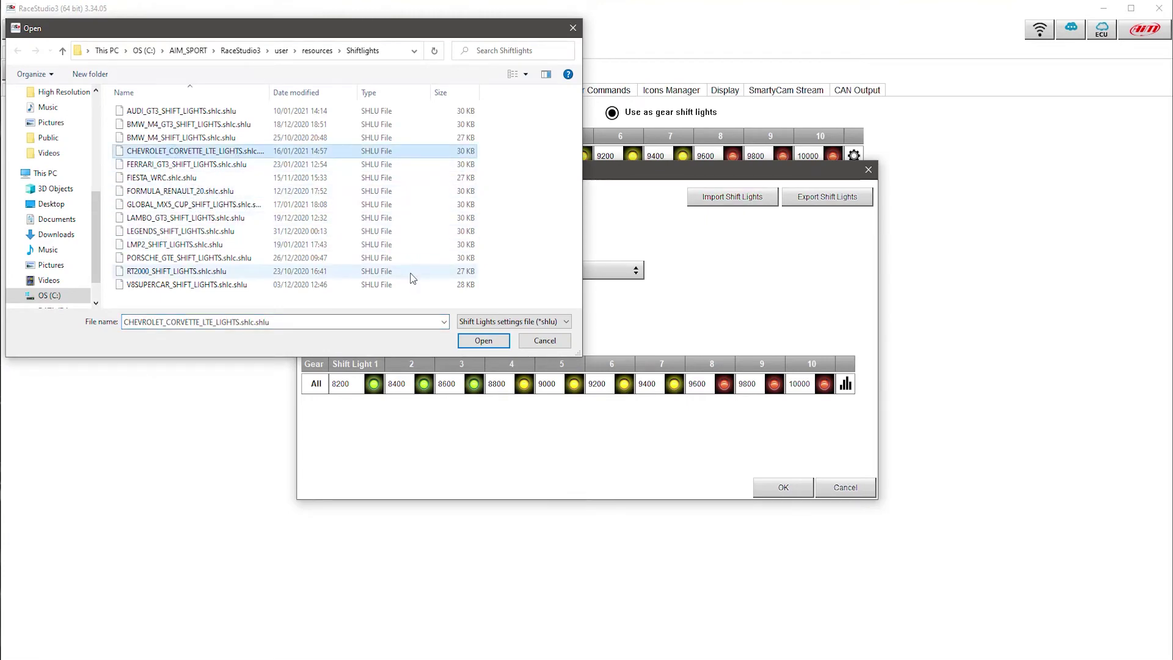
click(483, 341)
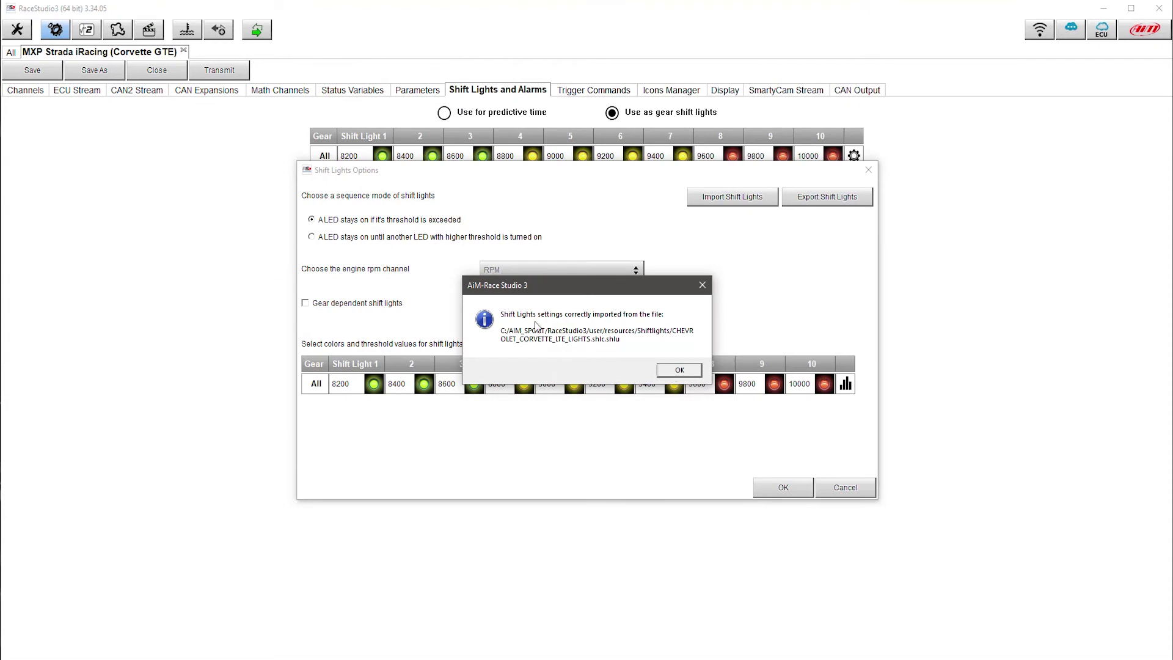
click(684, 369)
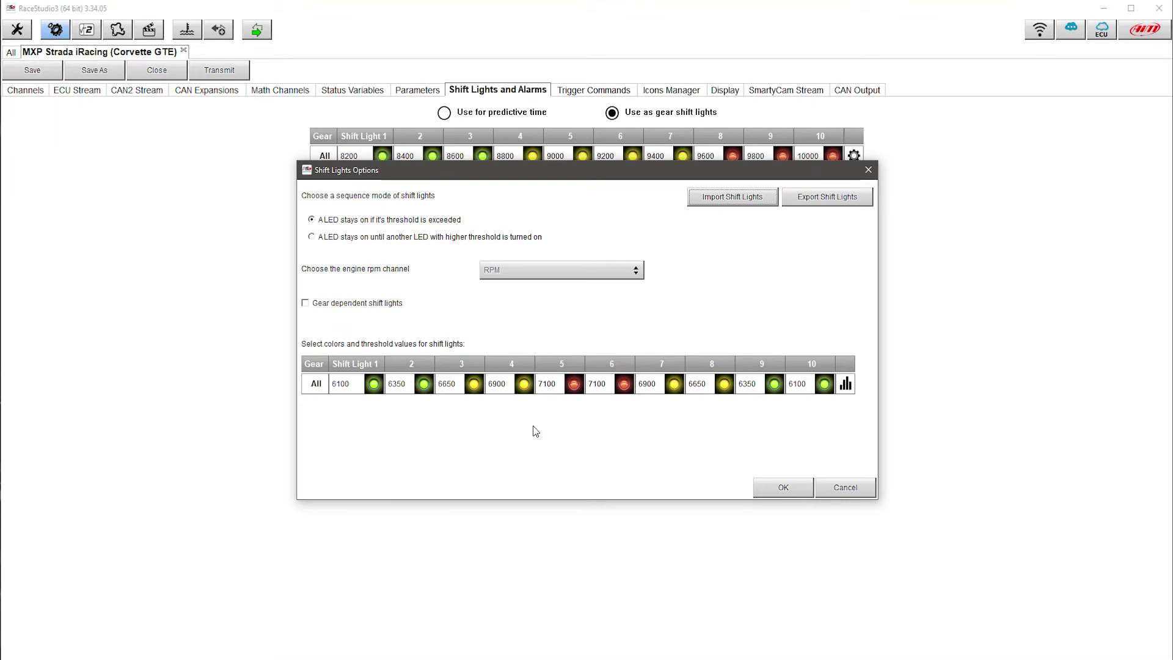
click(846, 385)
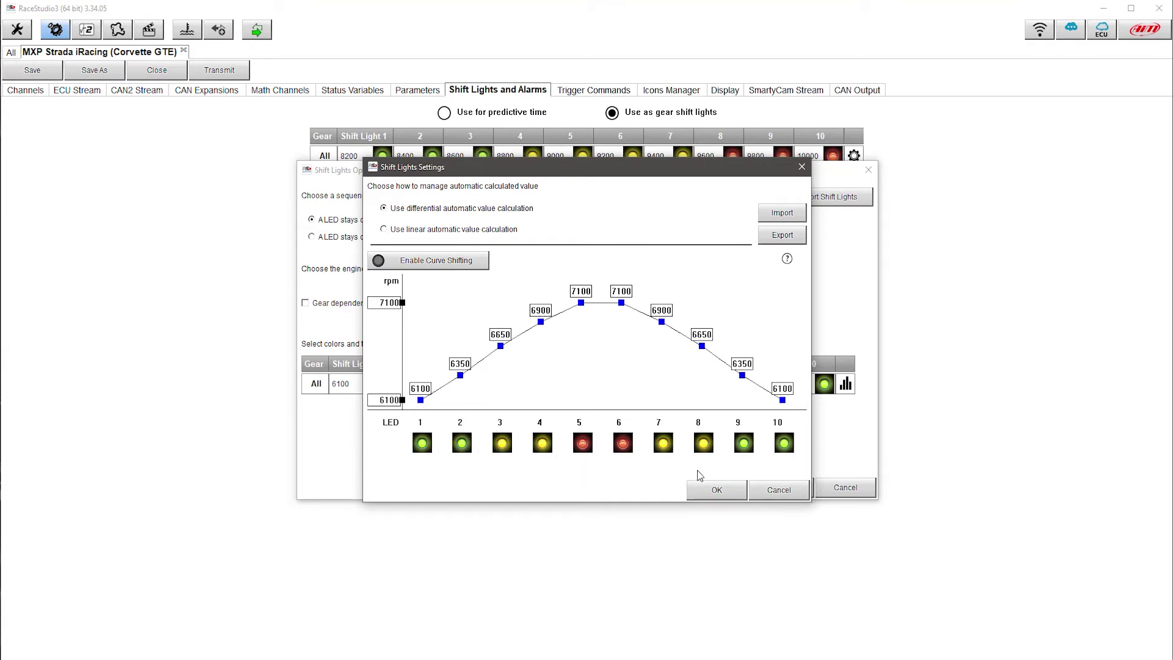
click(714, 491)
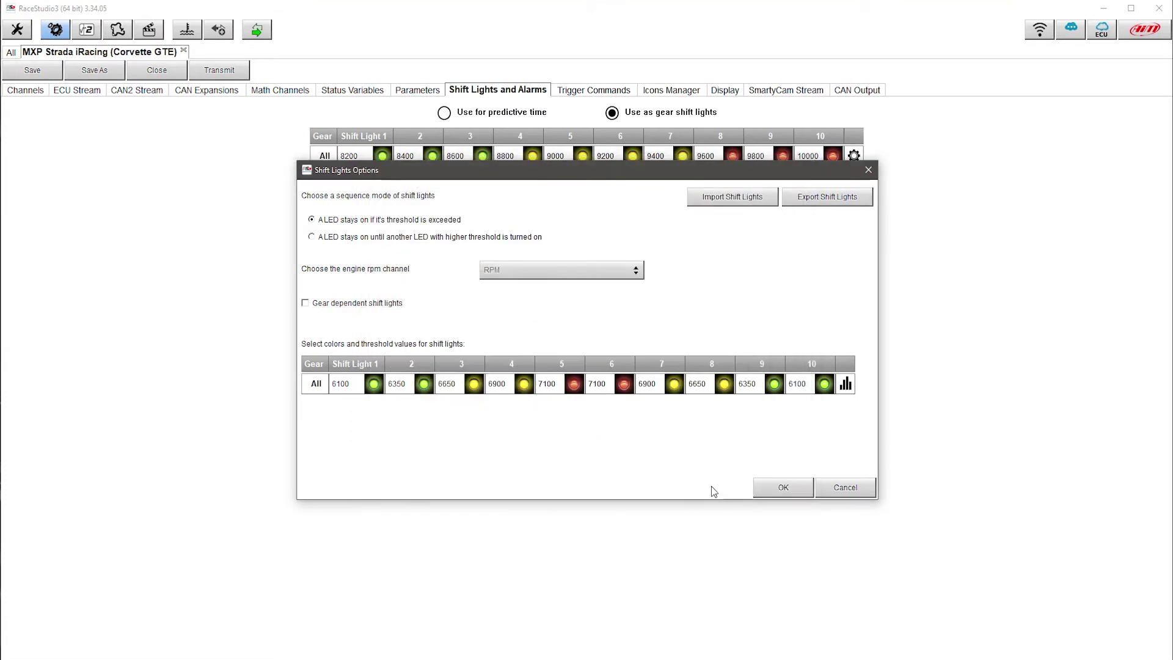
click(781, 487)
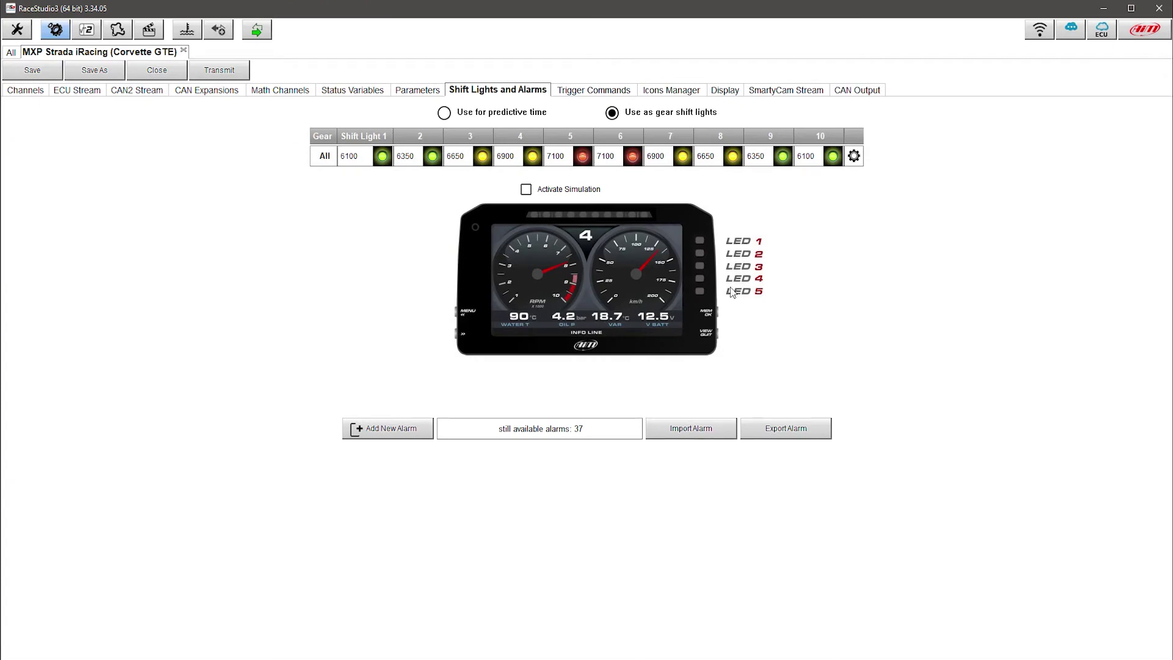
- Add the Rally page layout from Set 1 as Page 1 of the dash display
click(725, 91)
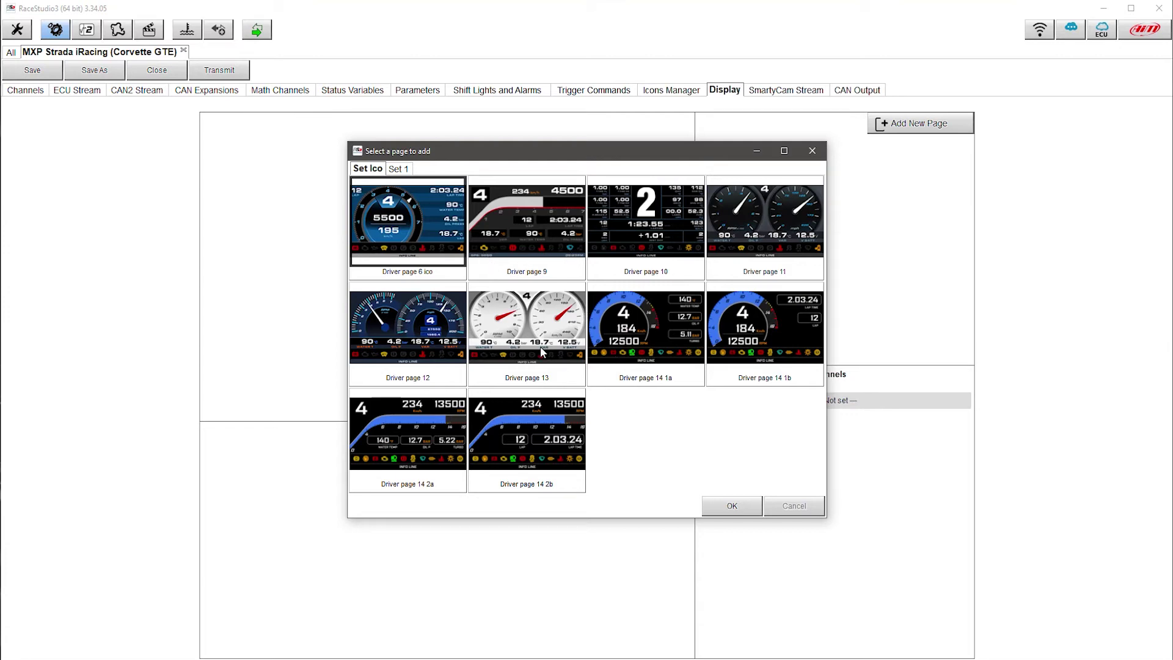
click(403, 169)
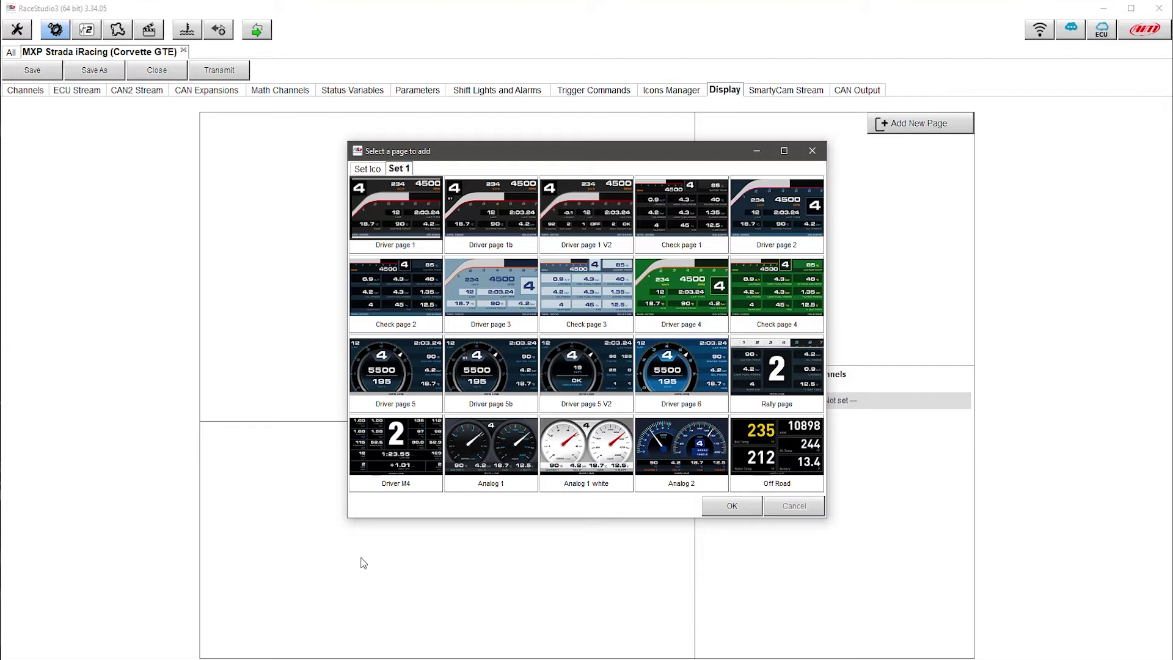
click(804, 366)
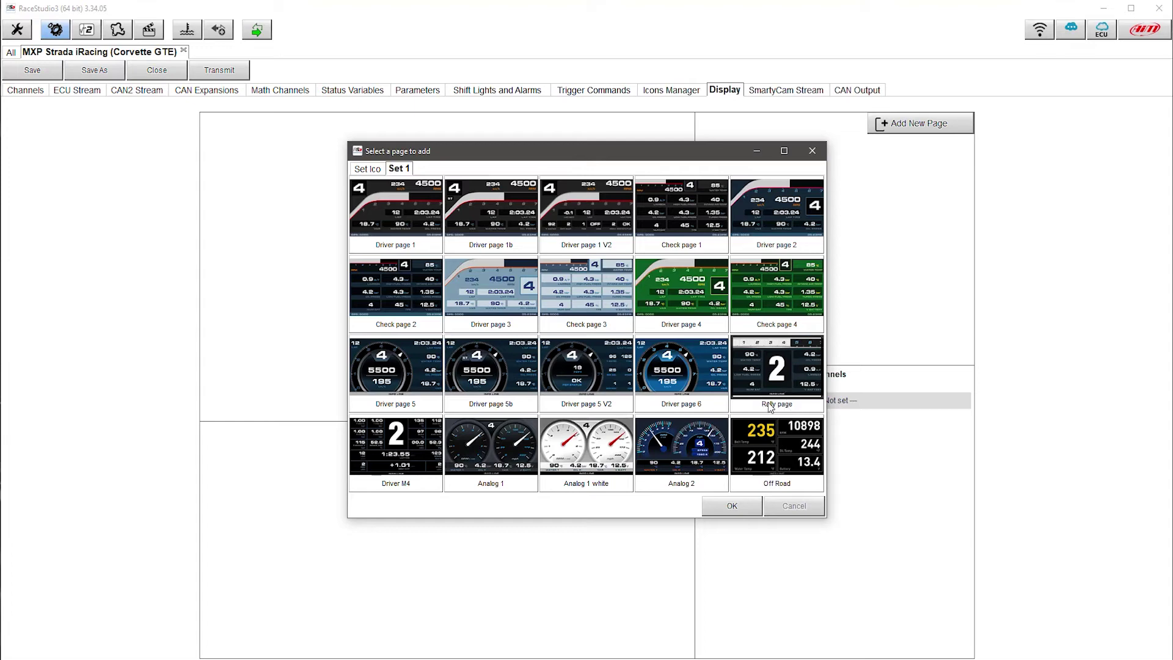
click(732, 507)
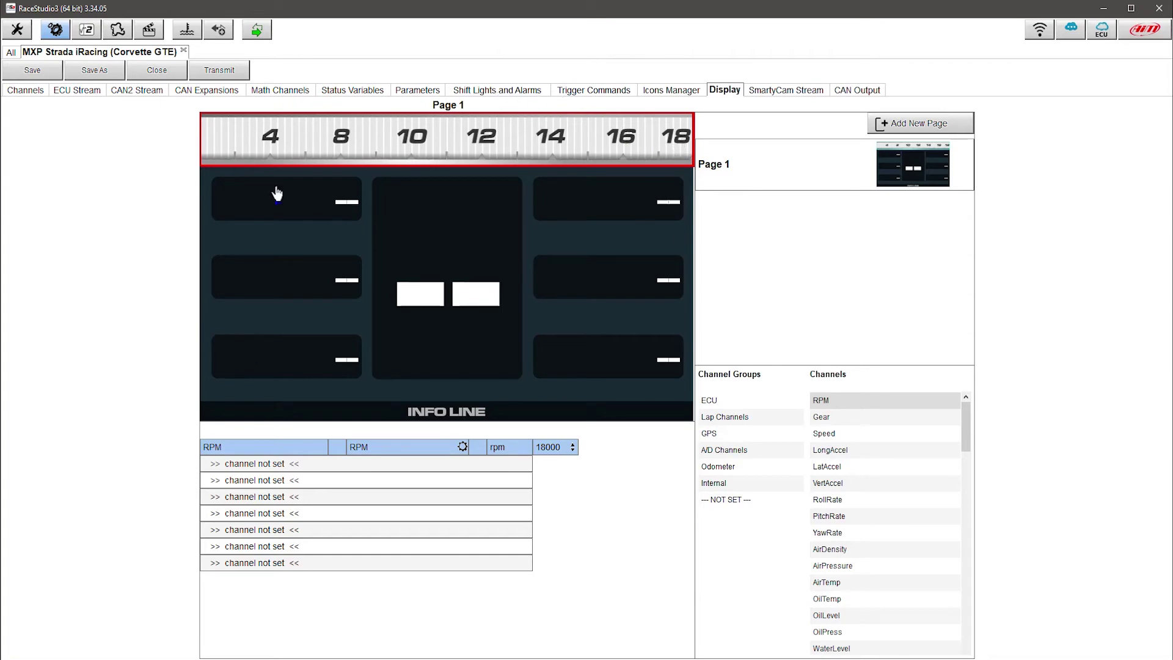
- Change the RPM bar graph's maximum from 18000 to 8000 rpm on Display Page 1
click(523, 90)
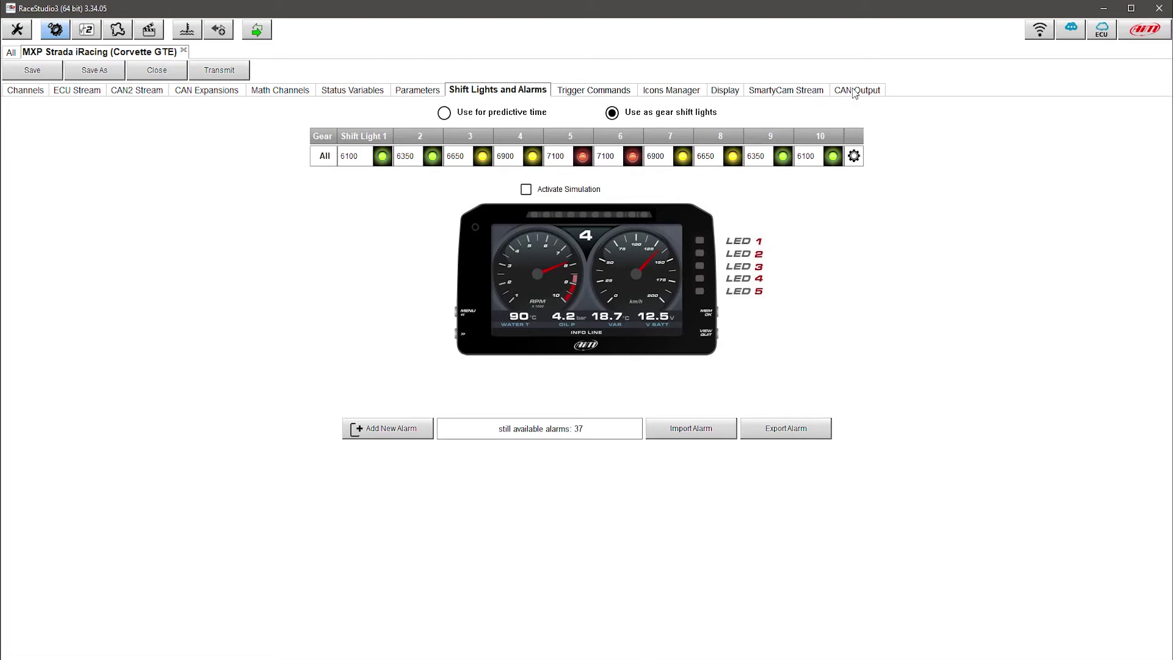
click(726, 91)
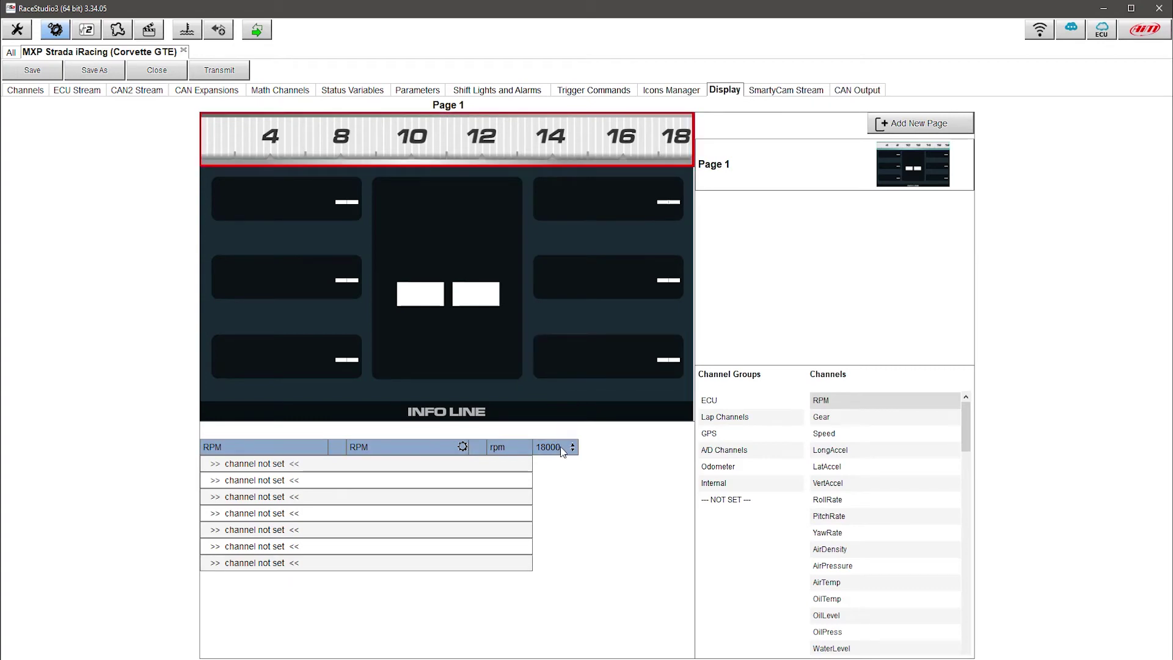
click(561, 449)
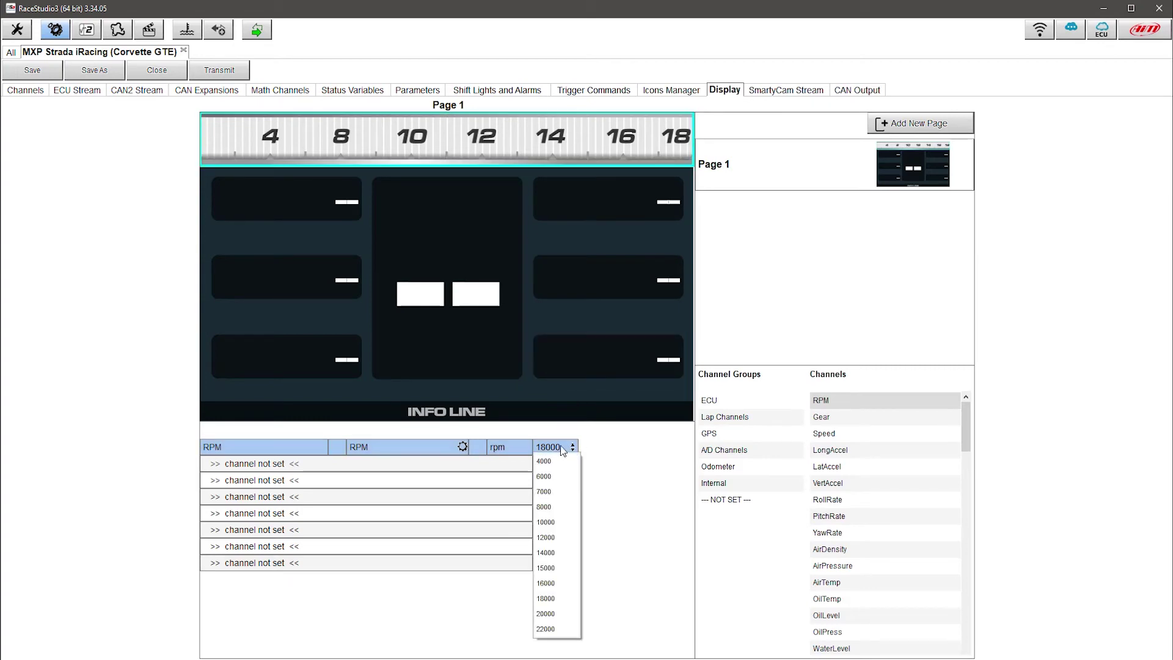
click(545, 507)
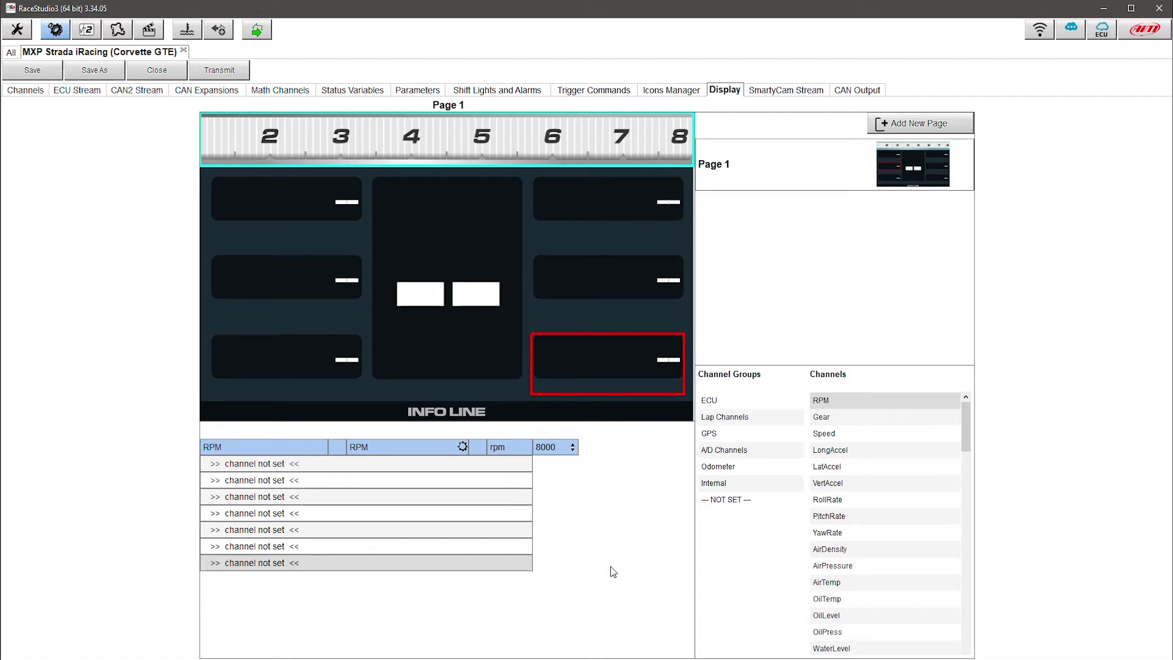
- Place the iRacing Gear channel in the large centre box of the display
click(708, 404)
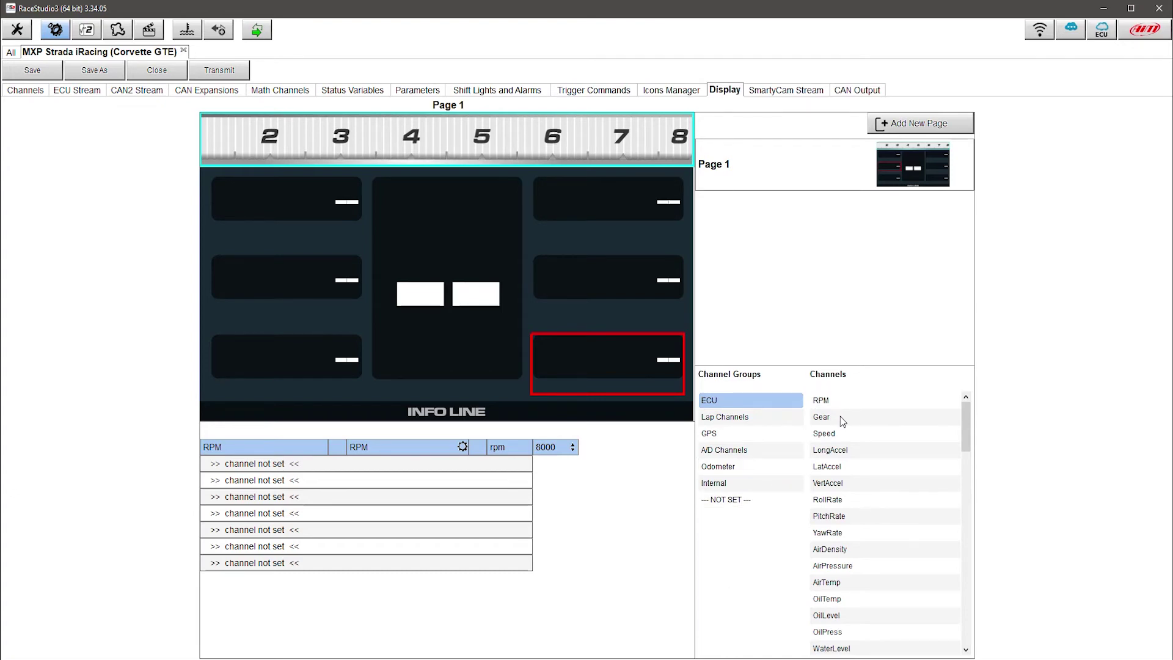
click(821, 421)
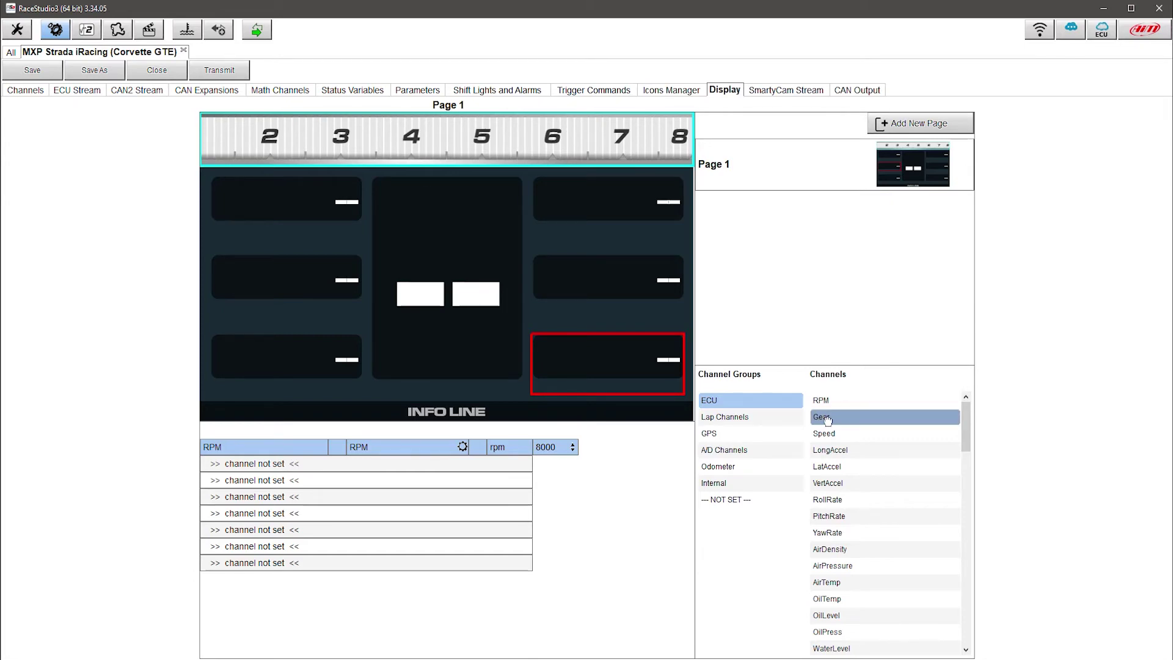
drag(828, 420, 449, 304)
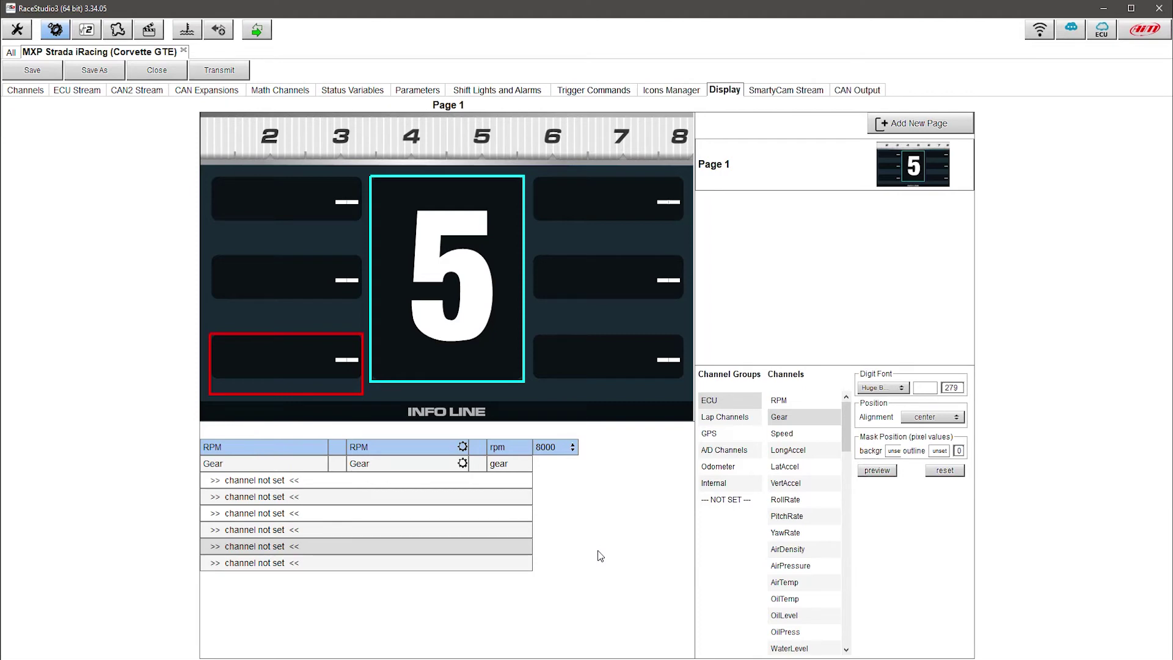
- Add the Speed channel to a right-hand display field and bring up the ECU Stream list
drag(789, 434, 611, 203)
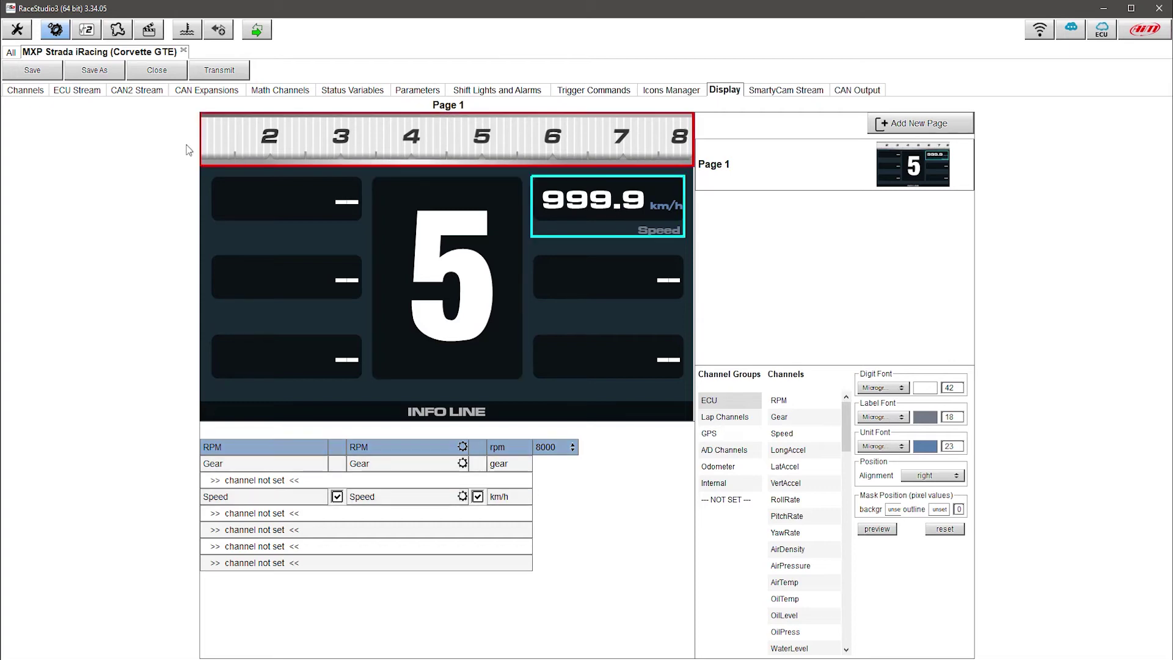
click(577, 202)
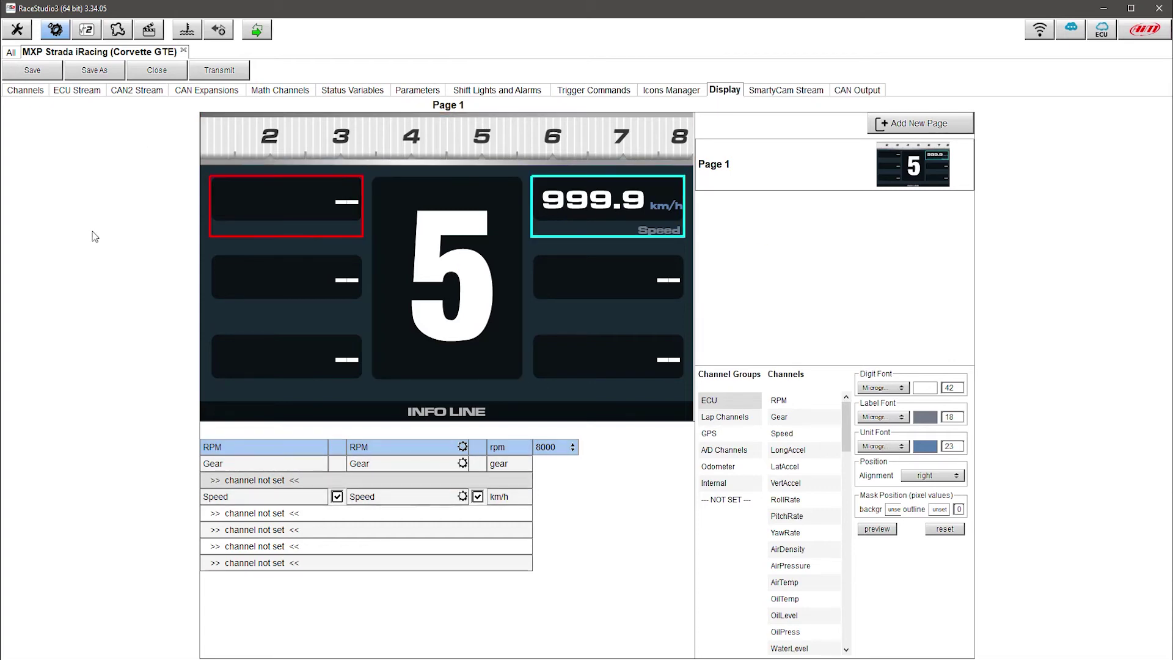
click(80, 91)
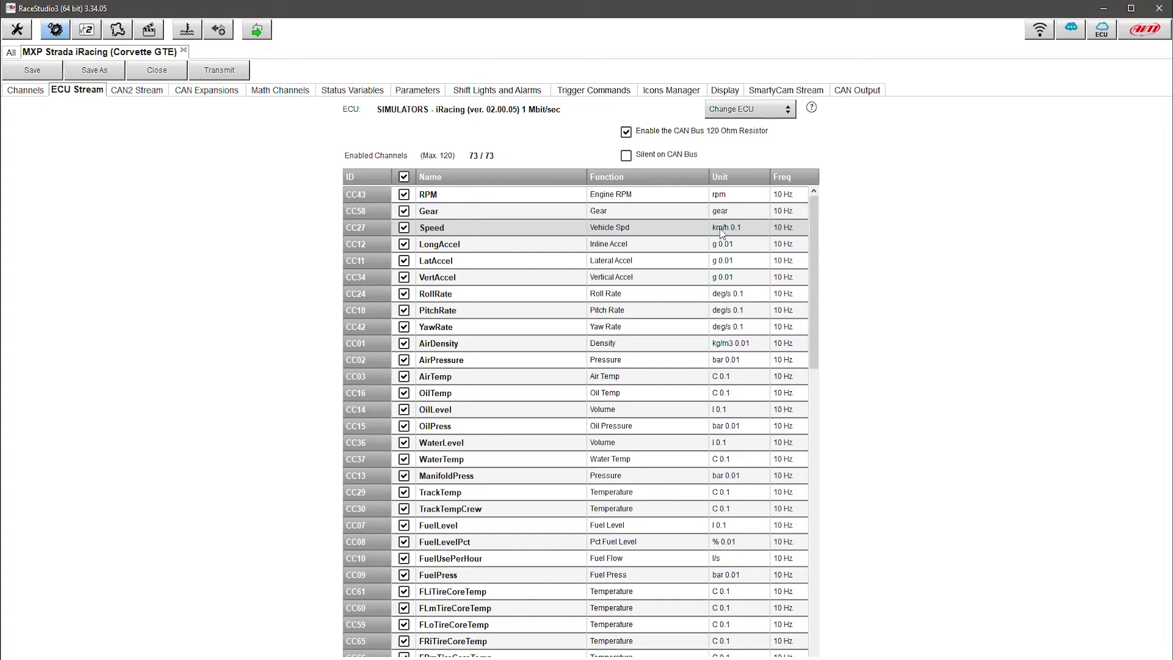
- Set the Speed channel to mph with no decimal places, then go back to Display Page 1
double_click(677, 232)
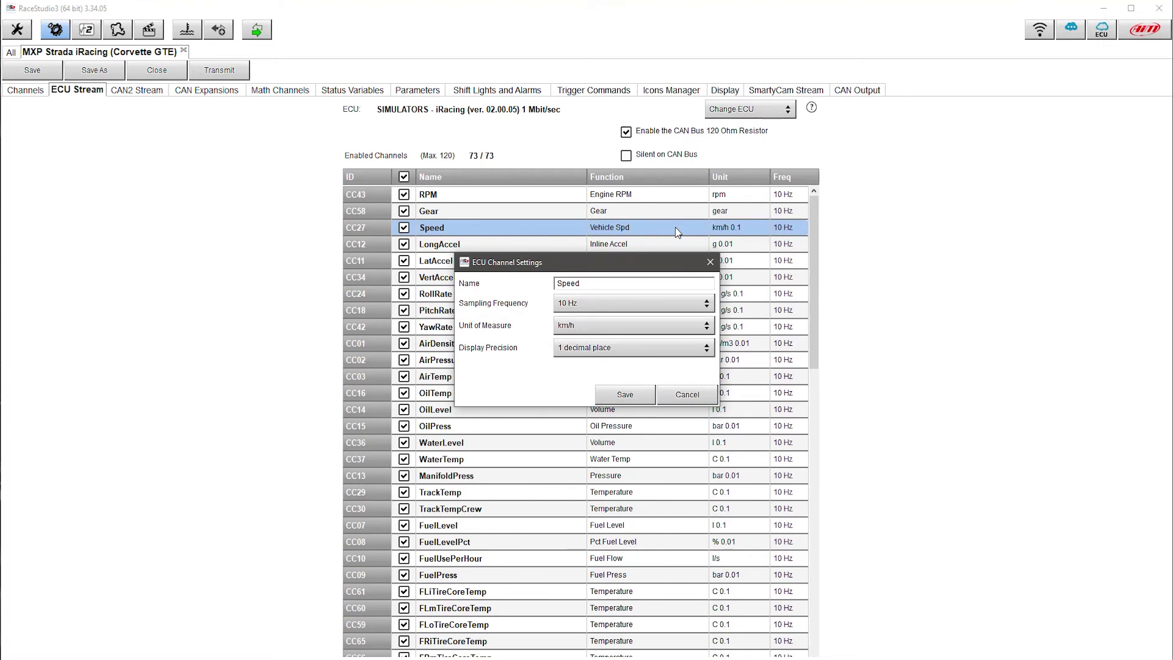
click(616, 323)
click(608, 363)
click(626, 347)
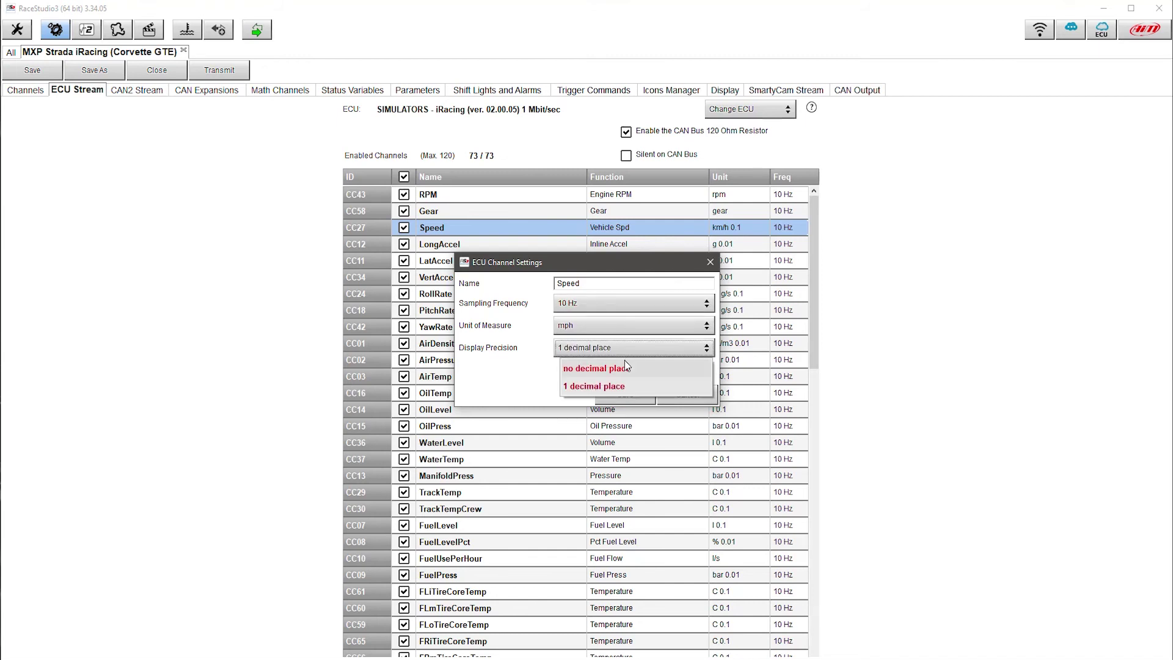
click(626, 366)
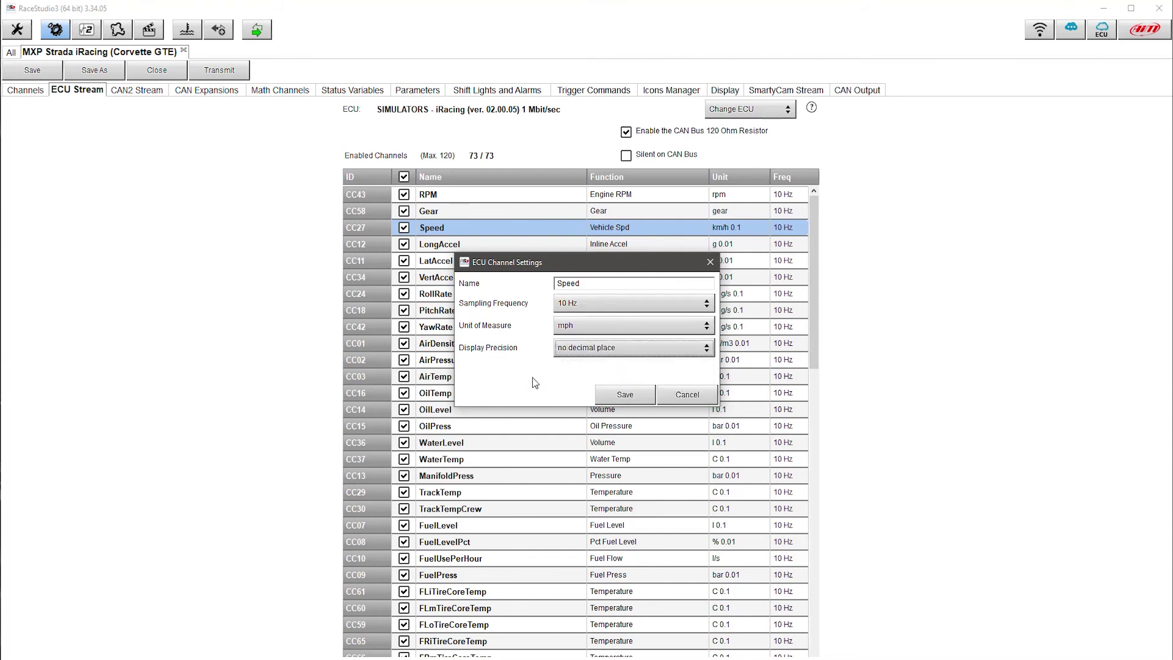
click(625, 396)
double_click(629, 396)
click(629, 398)
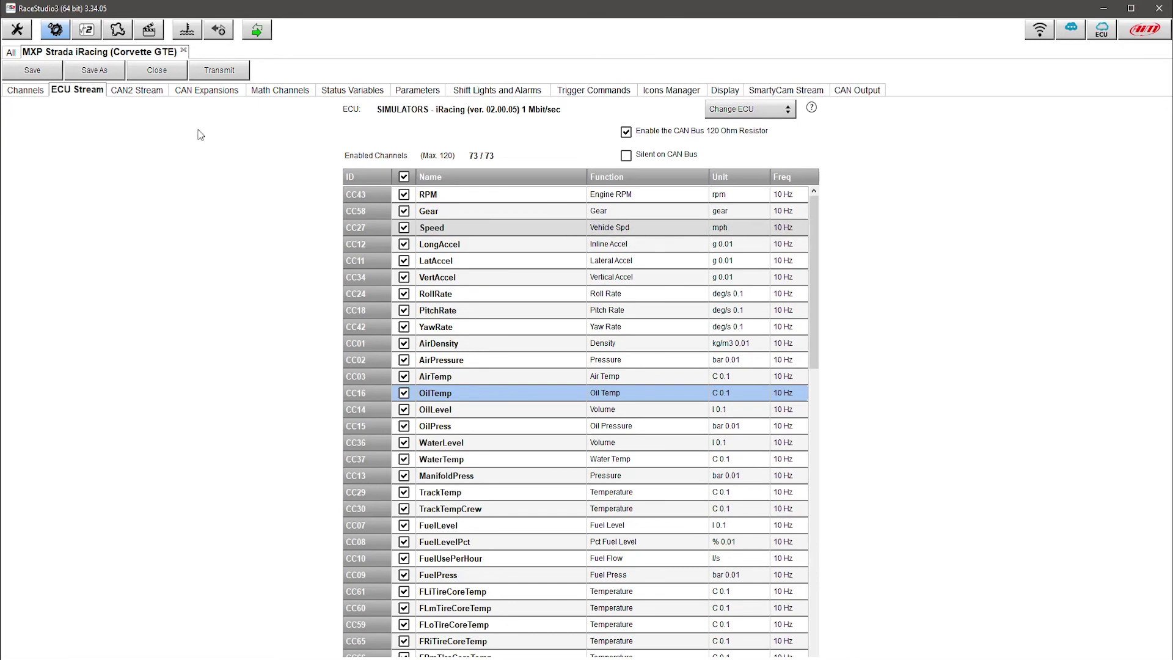
click(726, 92)
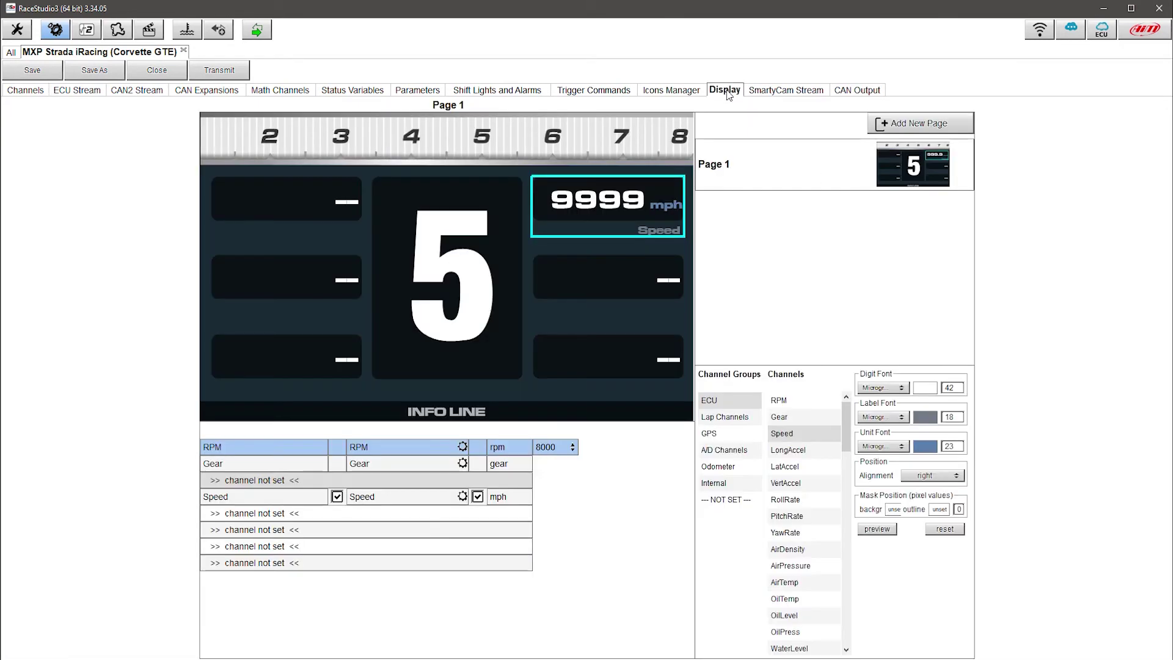
- Place Best Time top-left, +- Best Time middle-left and Lap Time bottom-left on the display
click(620, 203)
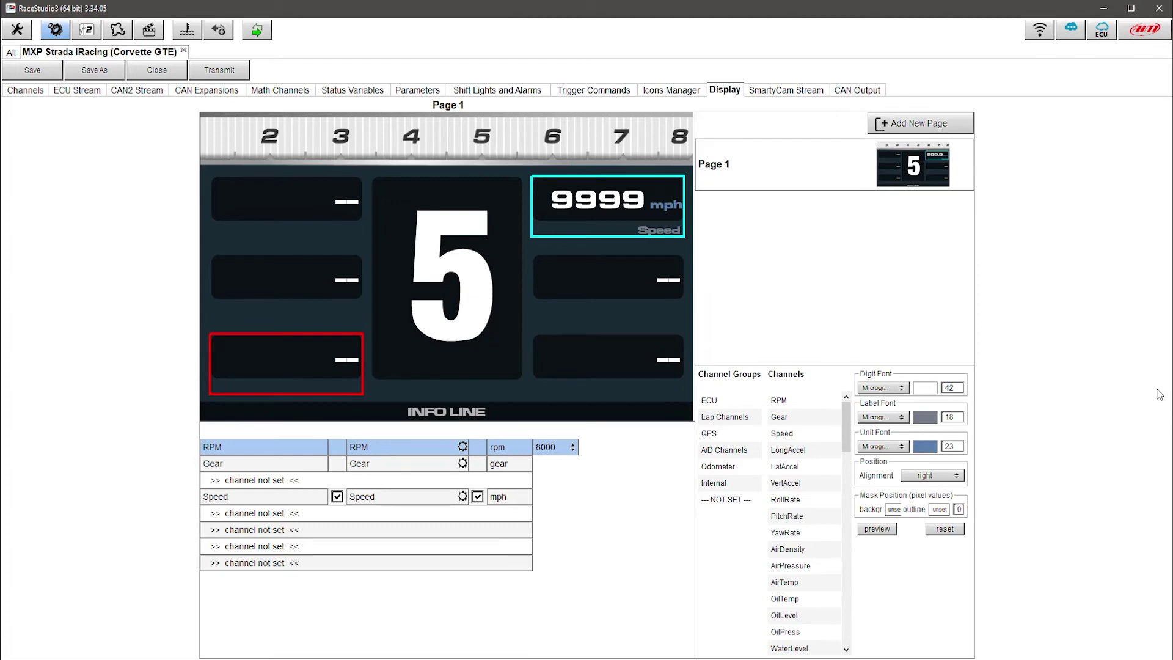
click(725, 419)
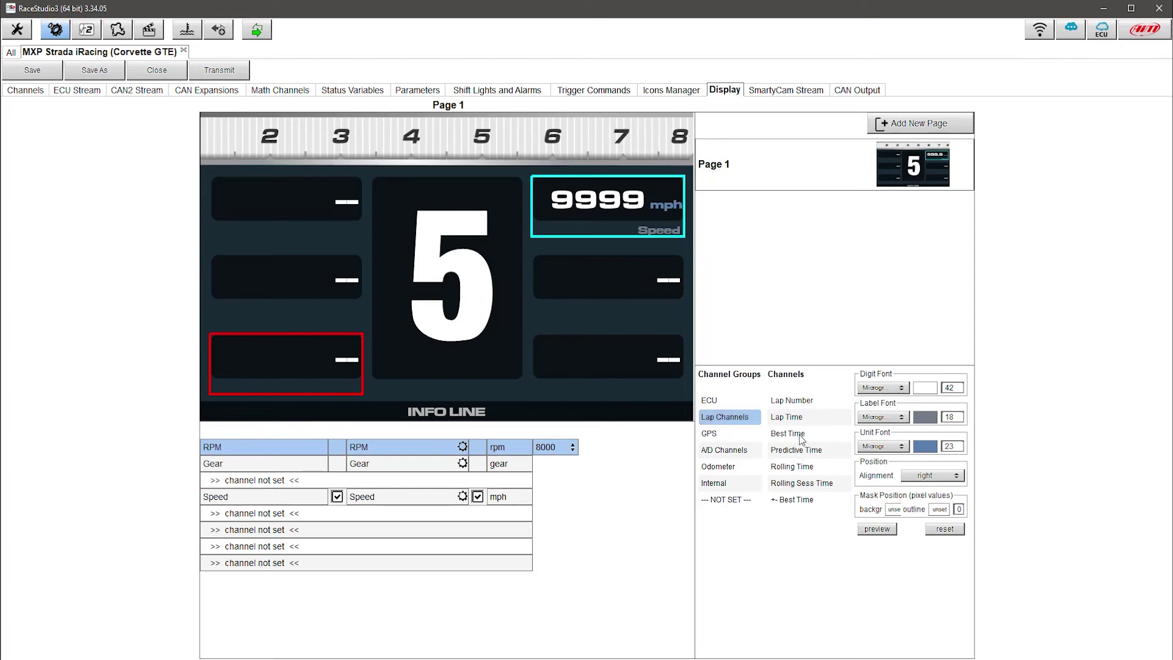
drag(797, 434, 331, 226)
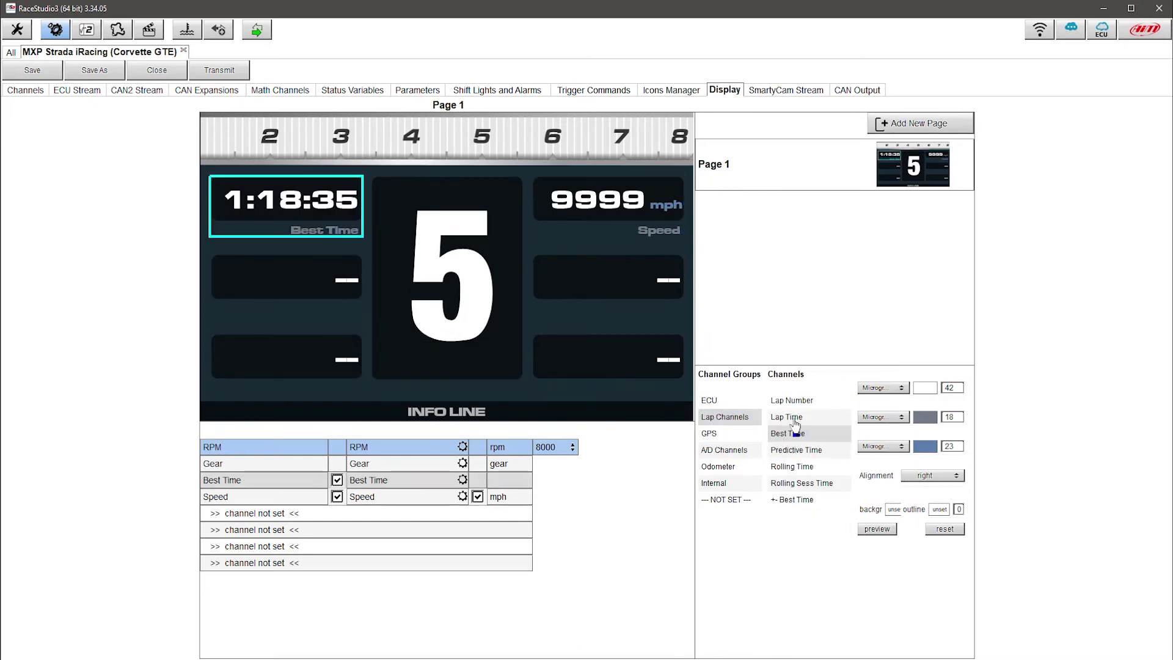
drag(798, 421, 324, 371)
drag(794, 498, 317, 275)
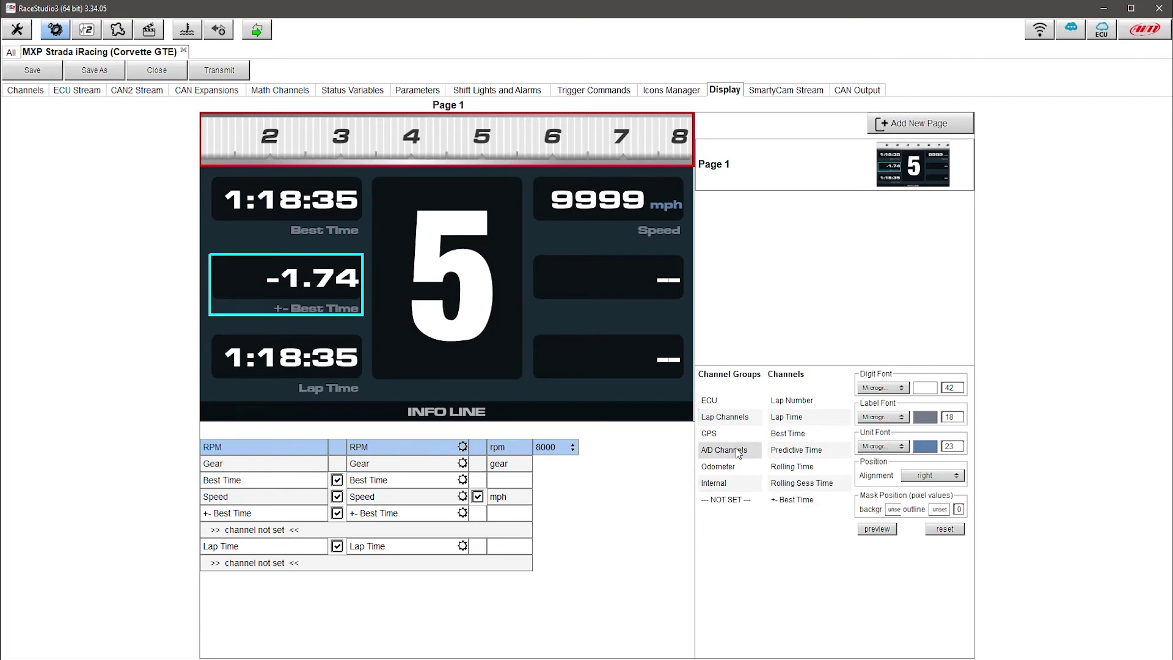
click(720, 401)
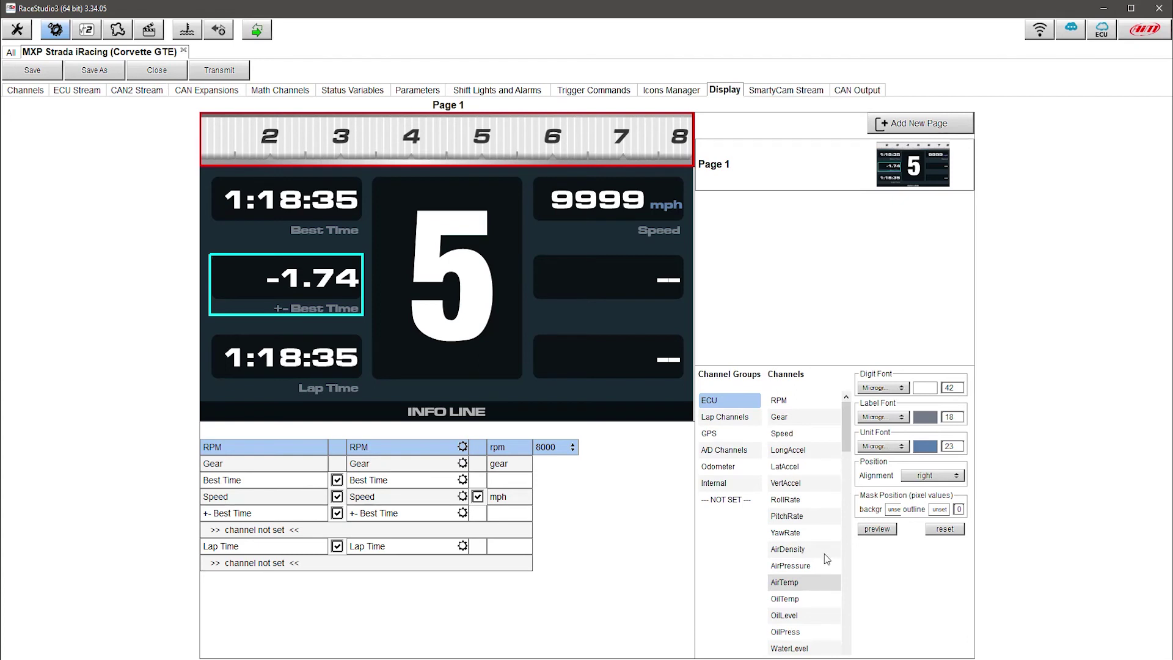
- Put FuelLevel in the middle-right field and FuelLevelPct in the bottom-right field
scroll(850, 459, down, 6)
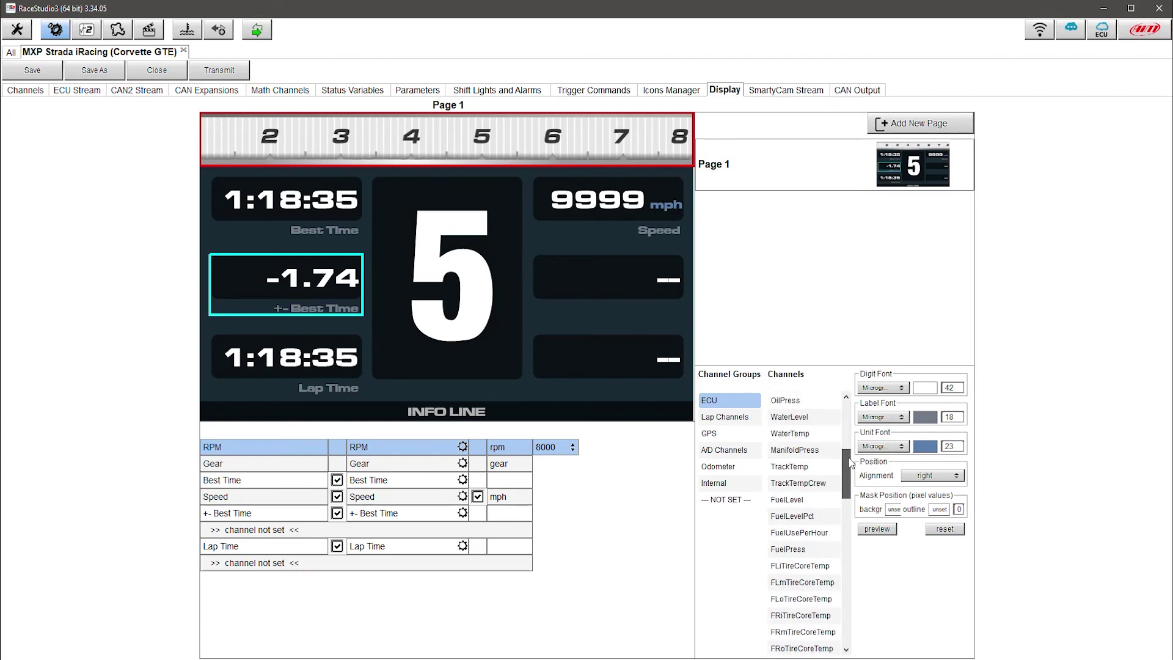
drag(787, 450, 606, 292)
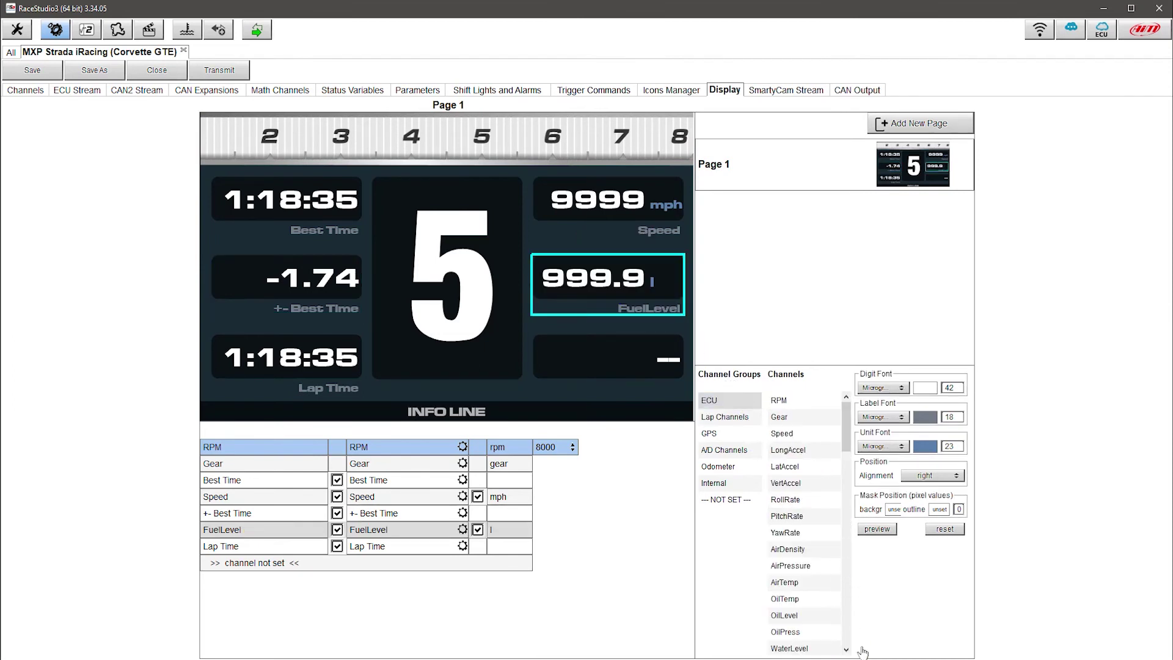
scroll(840, 612, down, 3)
scroll(840, 610, down, 2)
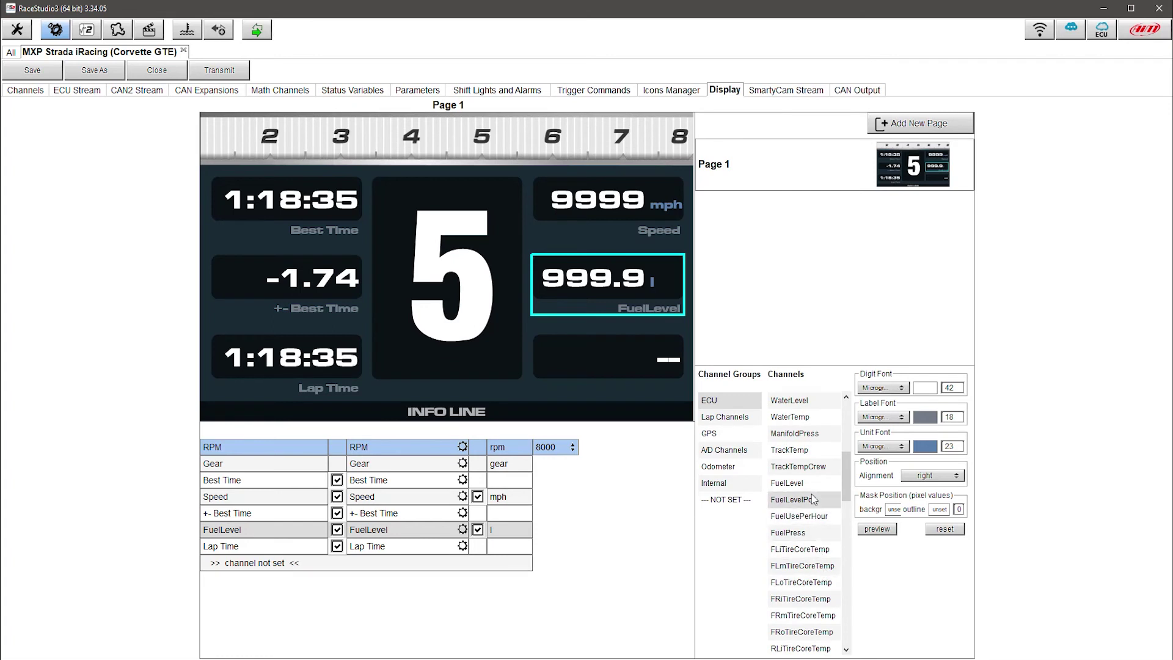
click(794, 501)
drag(794, 501, 622, 360)
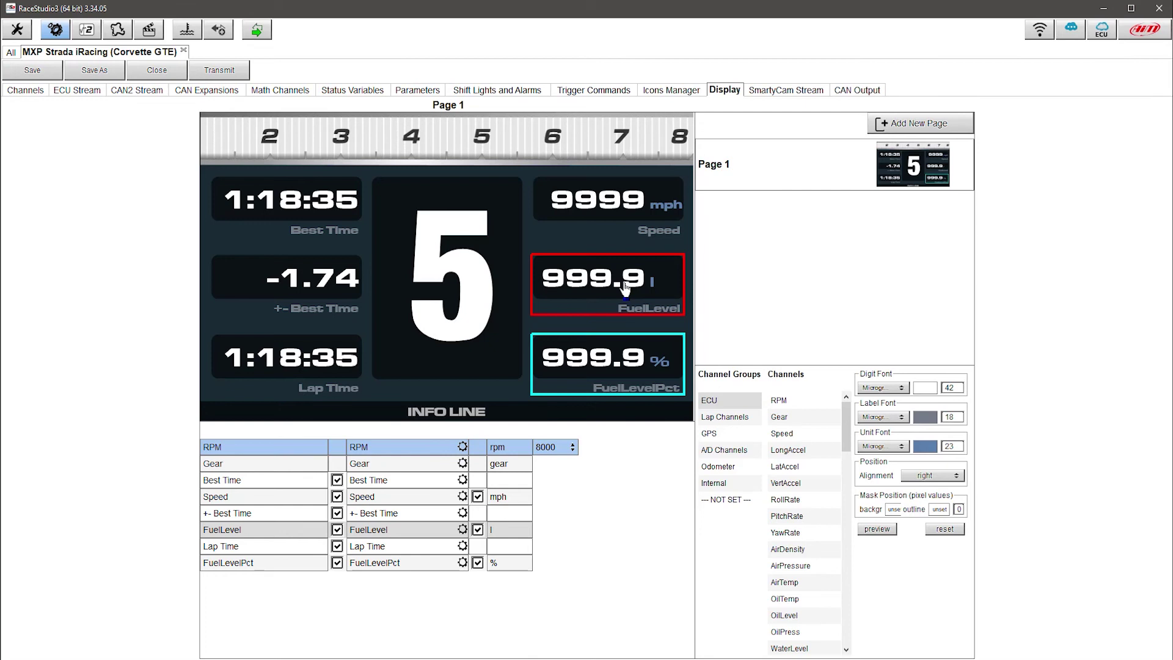
- Rename the FuelLevel field's label to 'Fuel Level'
click(462, 530)
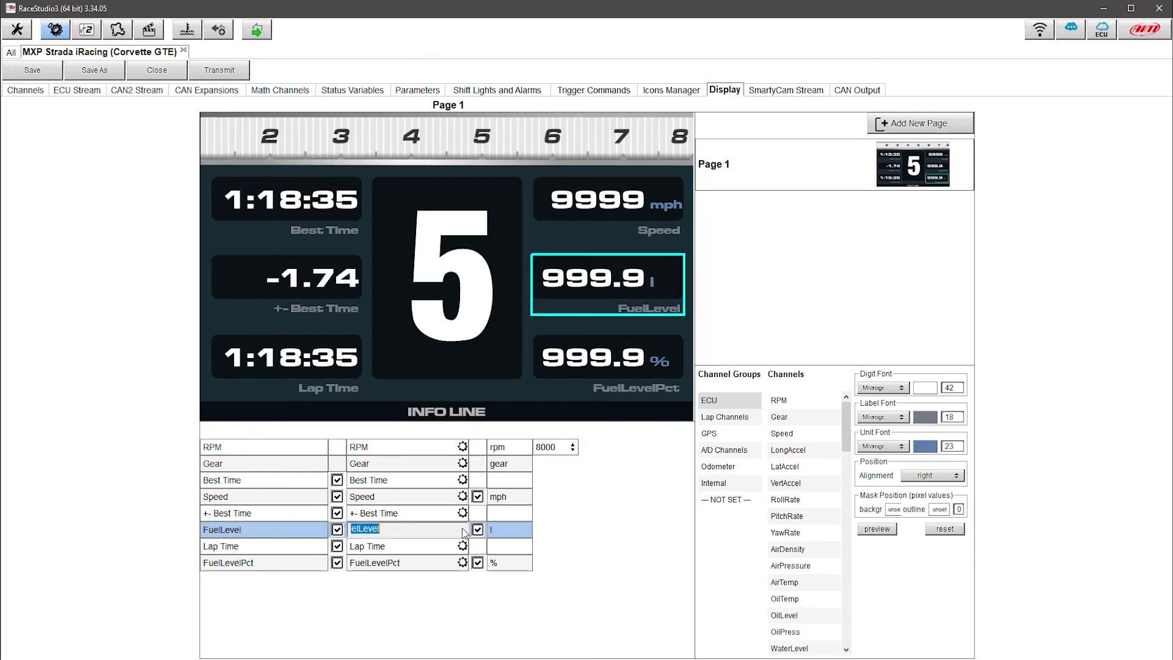
click(360, 530)
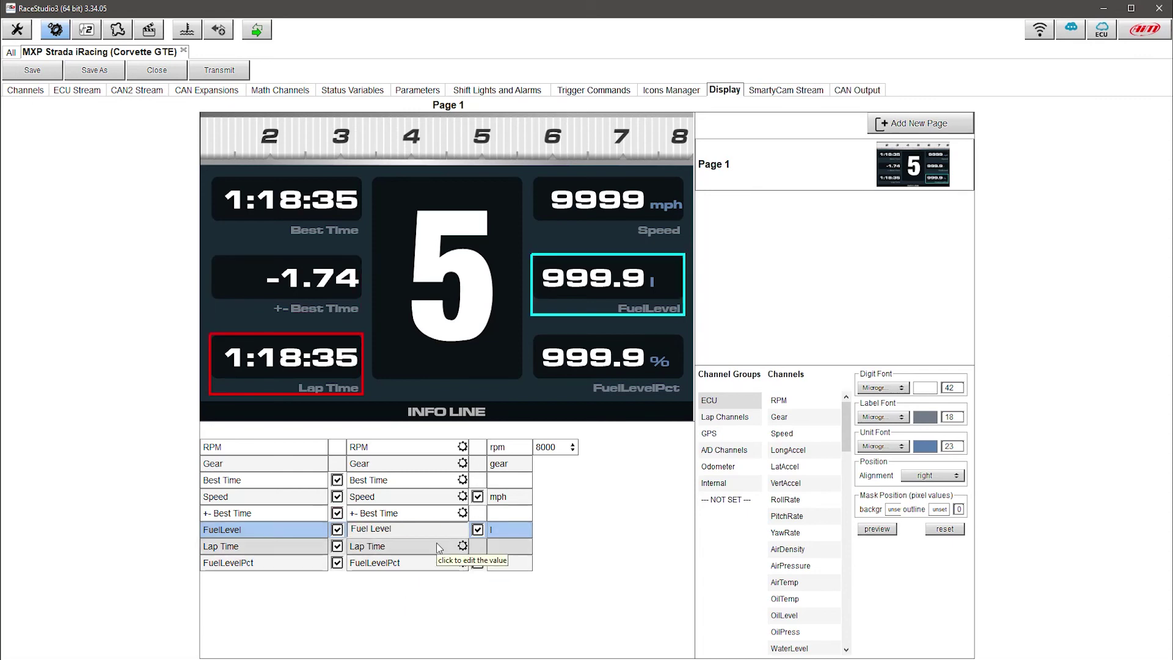
key(Return)
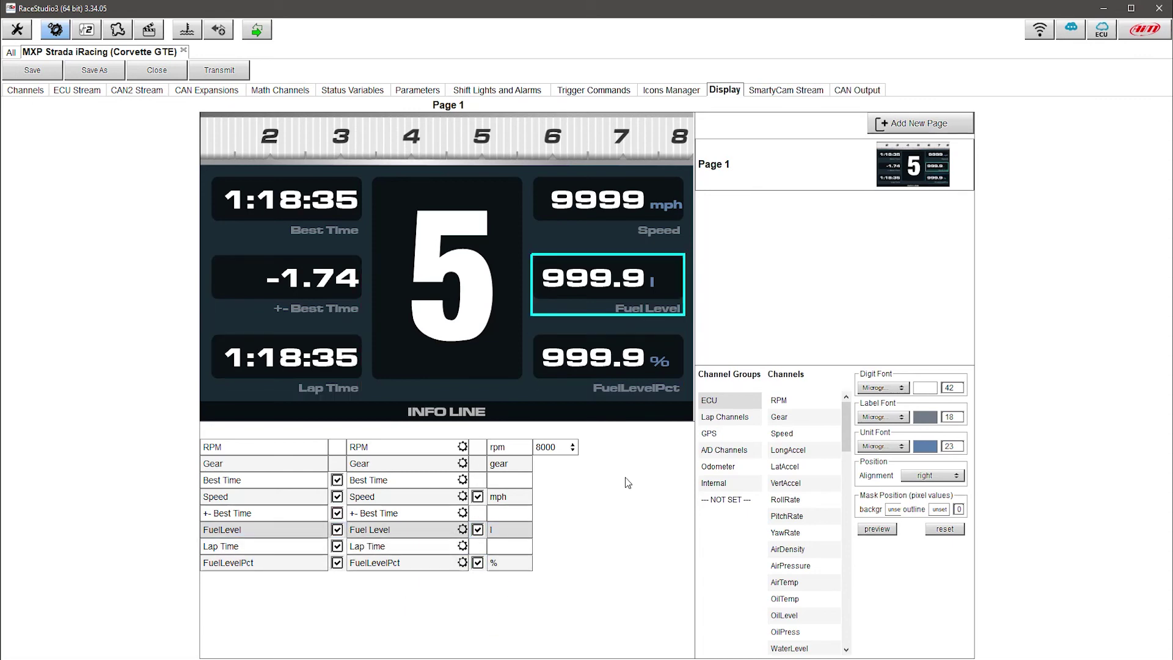
click(655, 311)
click(646, 477)
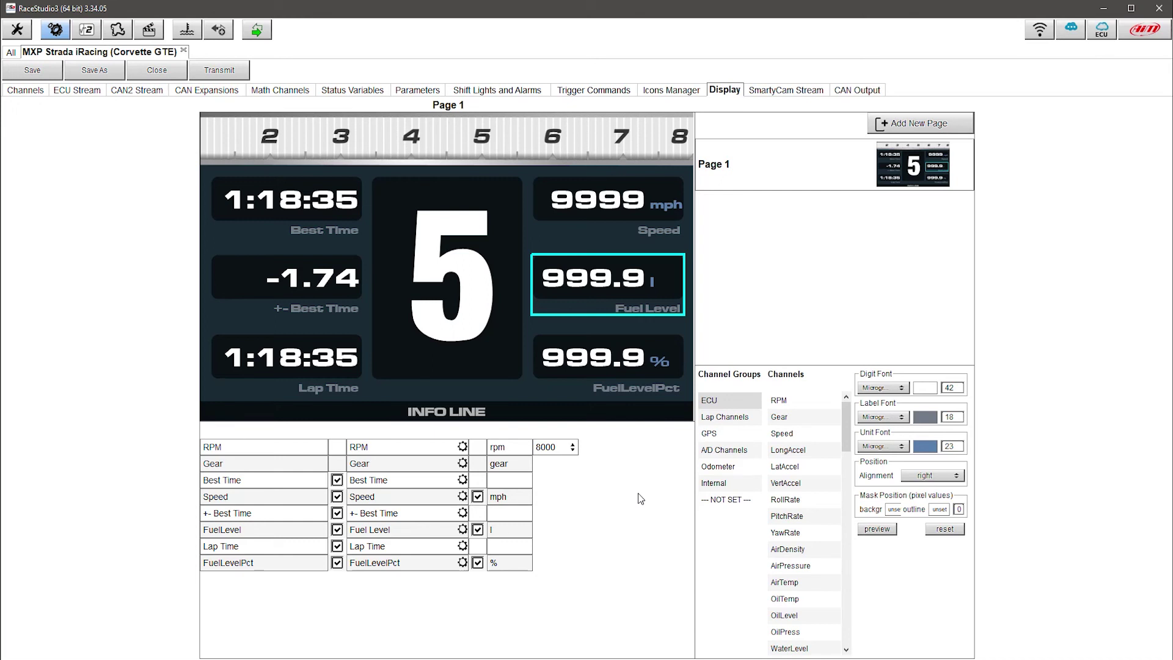
click(638, 278)
- Save the Corvette GTE configuration and send it to the connected device
right_click(638, 279)
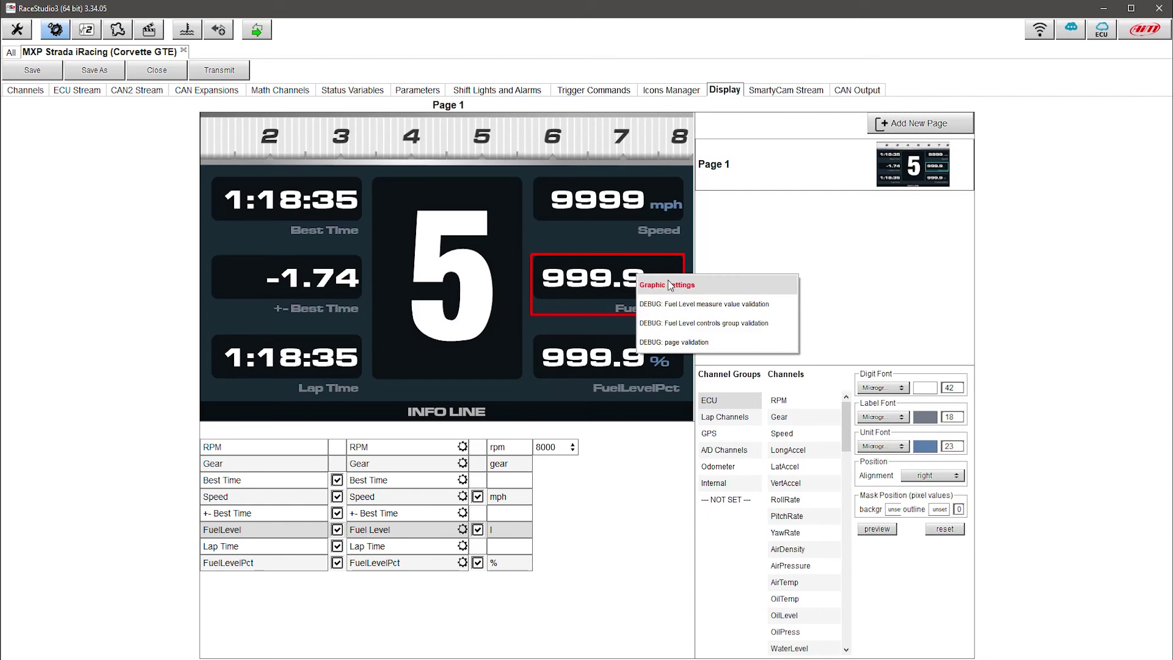
click(585, 578)
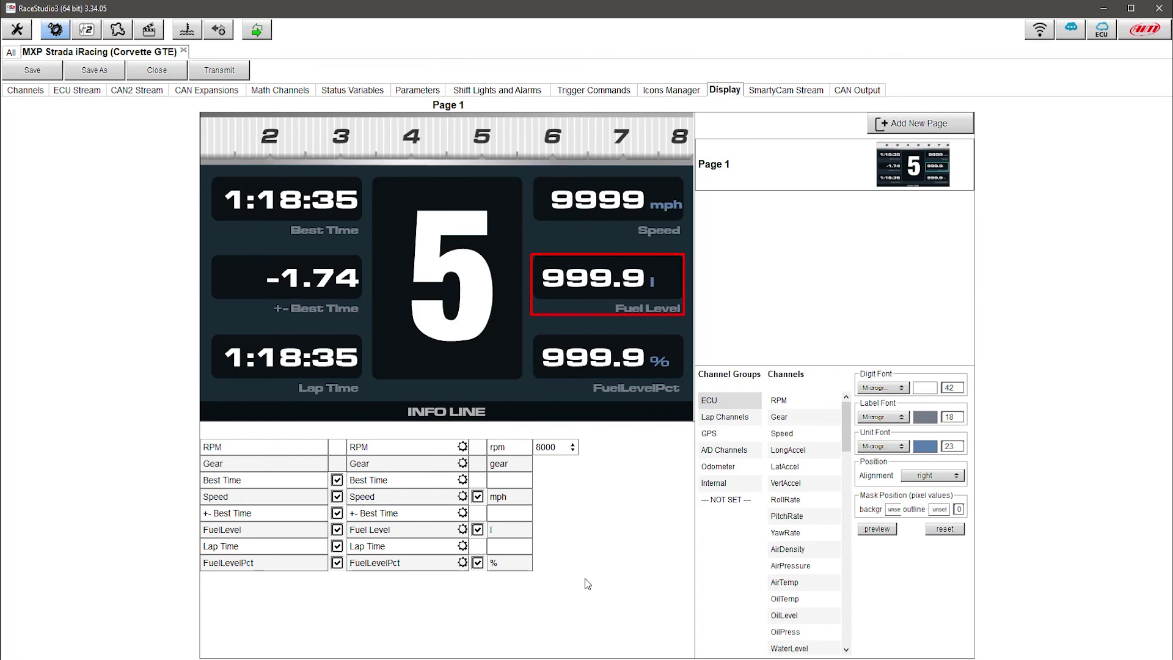
click(287, 363)
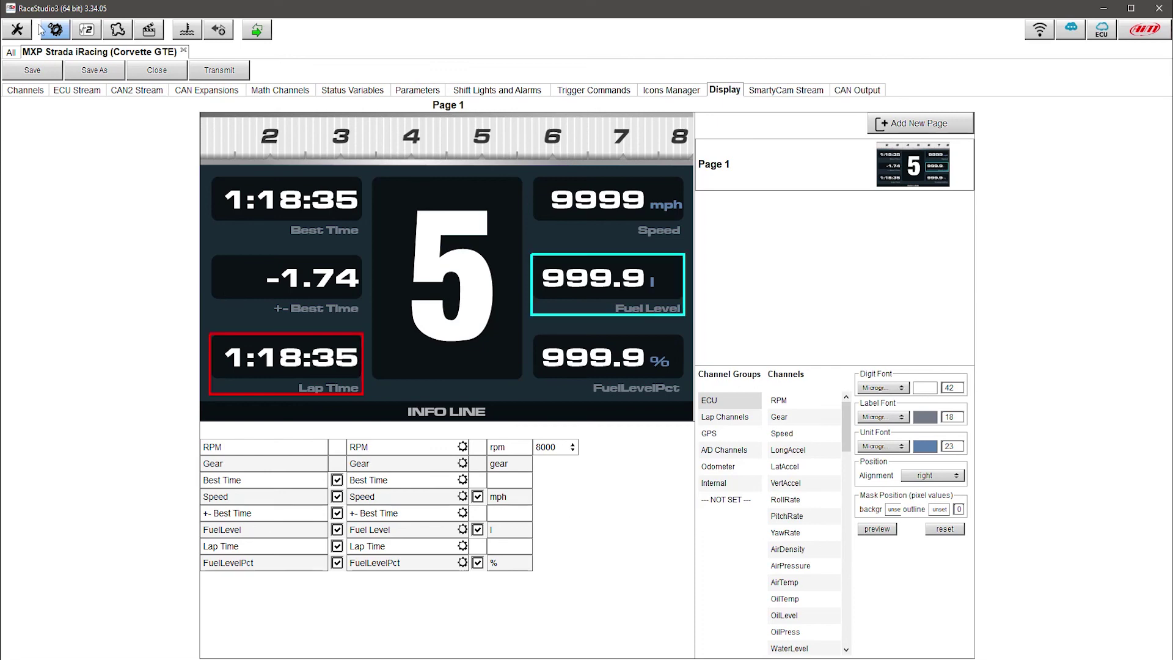
click(35, 72)
click(229, 73)
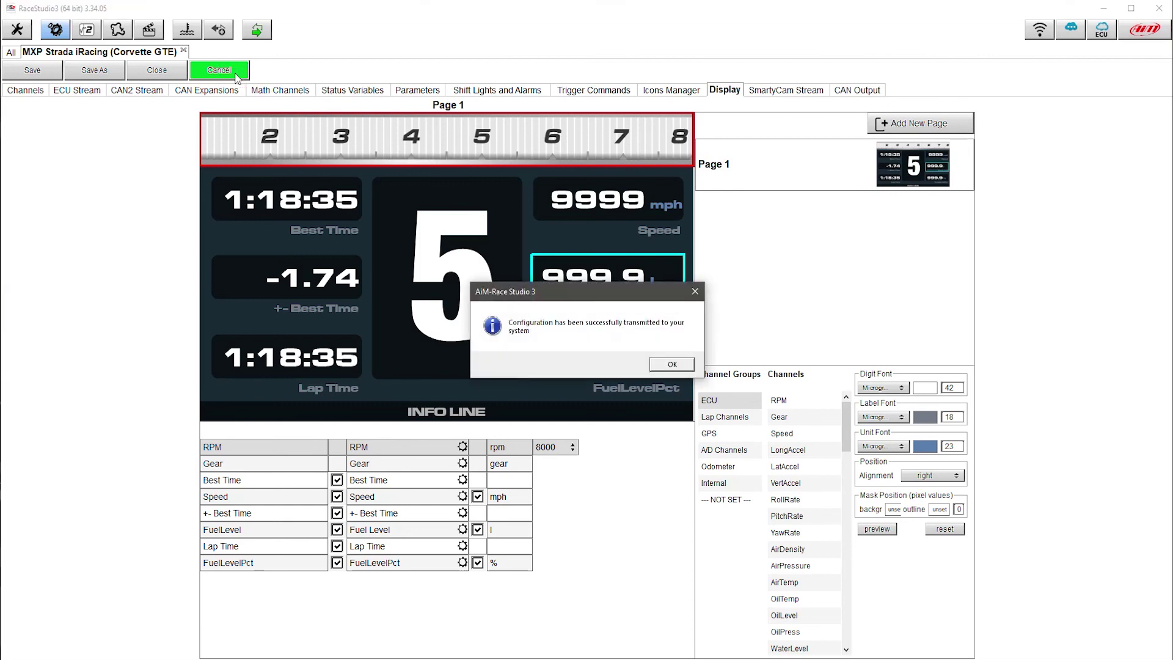
- Acknowledge the successful transmission message
click(678, 366)
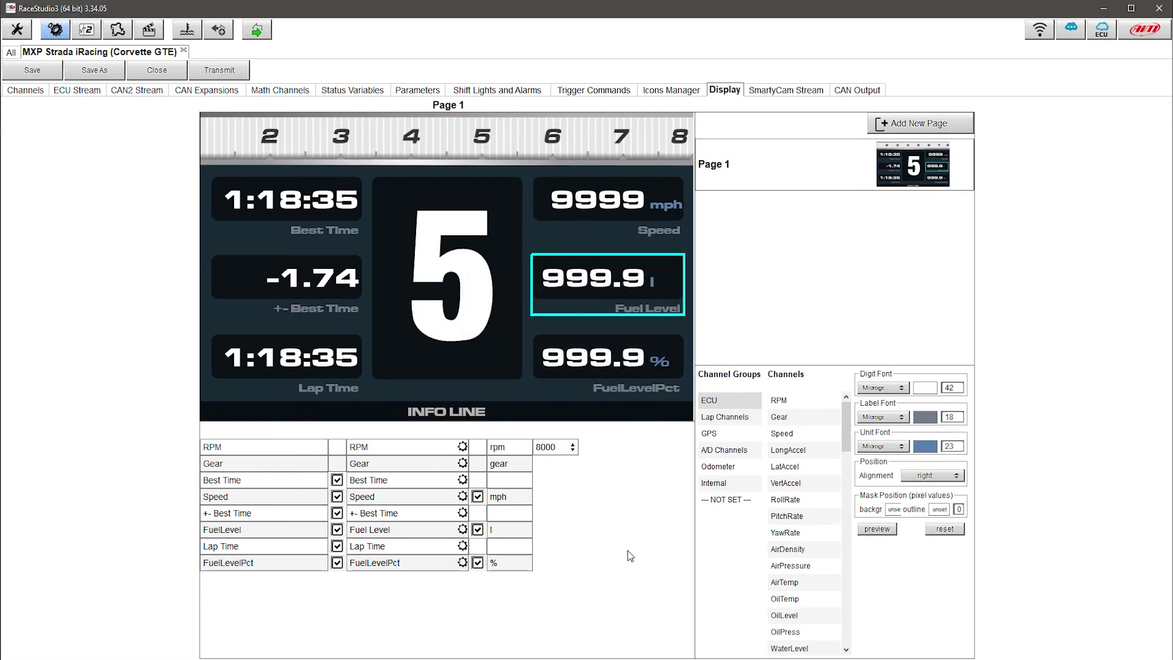